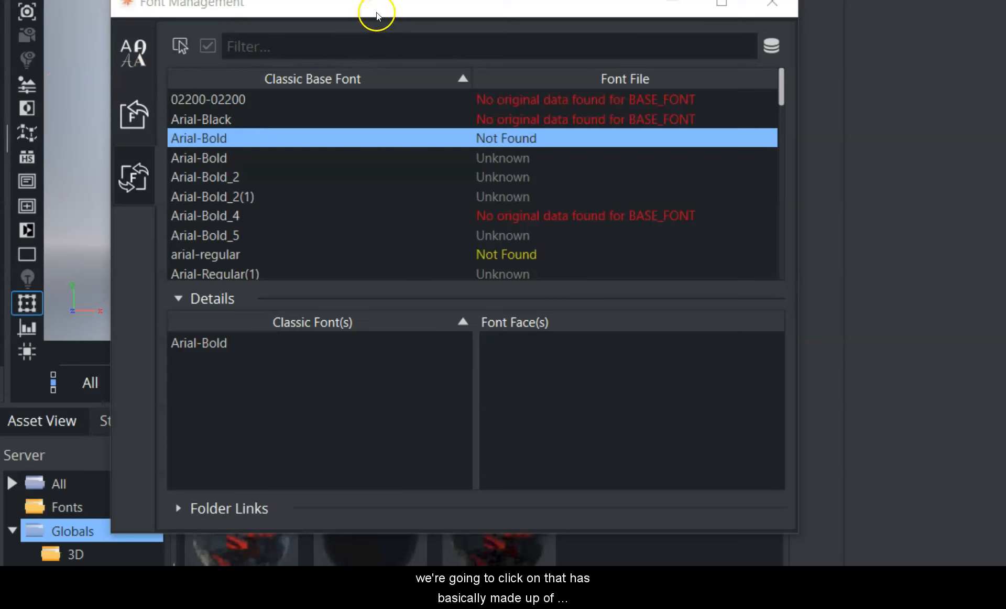
Look through the Font Management window's import, convert and browse views, including the list of available font families and styles
click(133, 117)
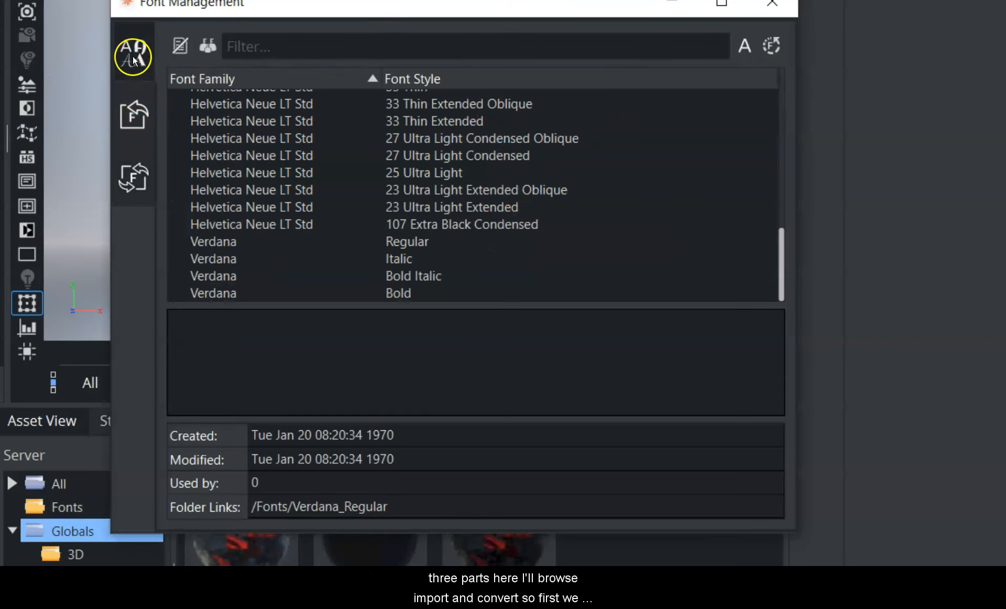
click(133, 178)
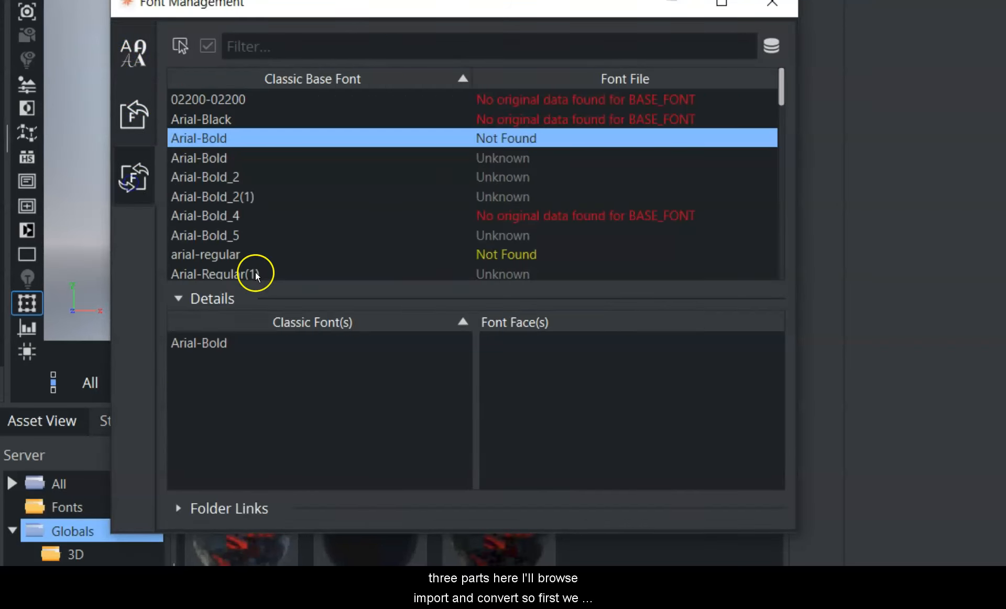
click(131, 53)
drag(252, 1, 182, 20)
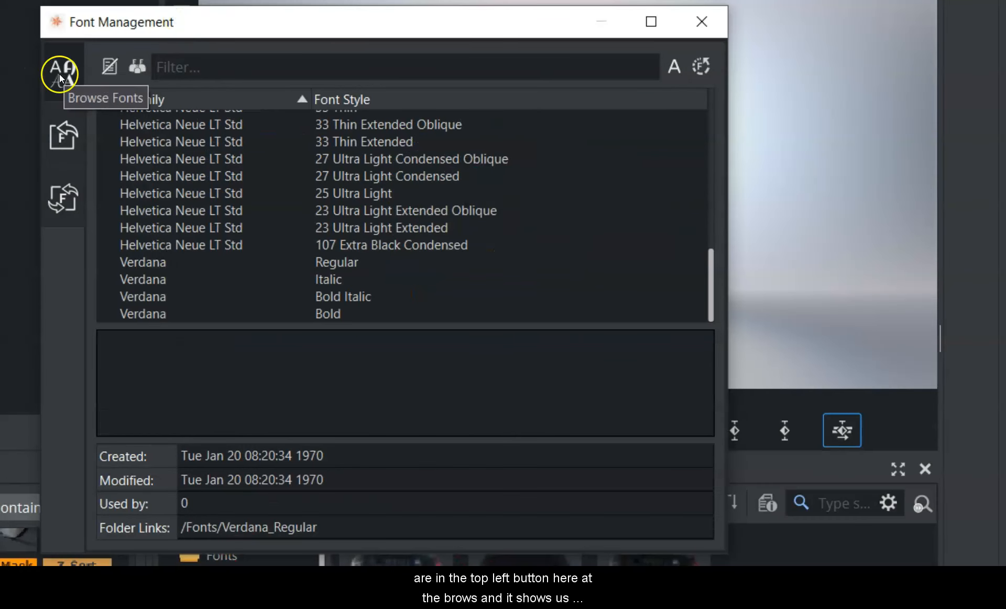
scroll(230, 256, up, 3)
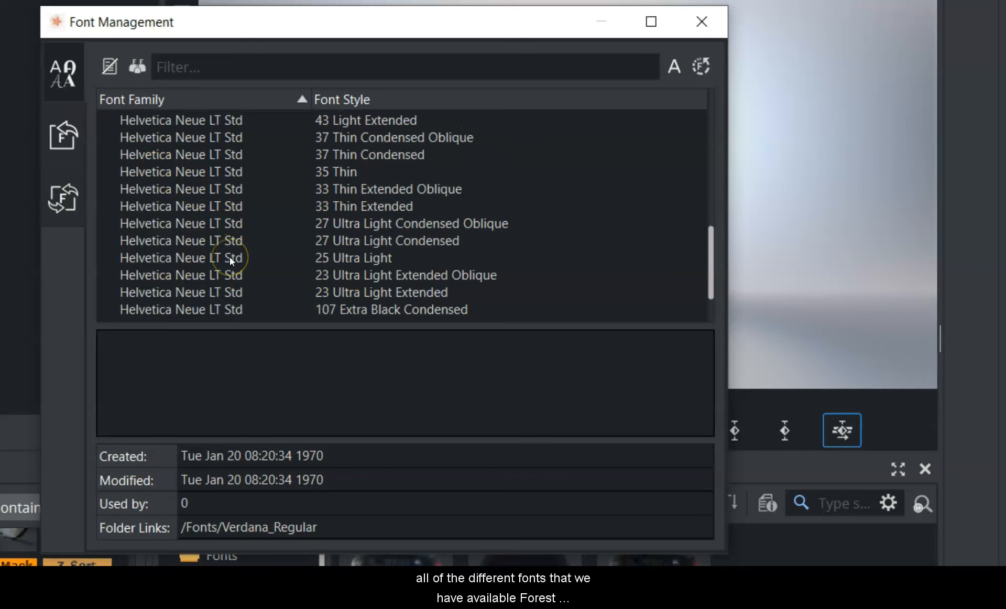
scroll(229, 257, up, 5)
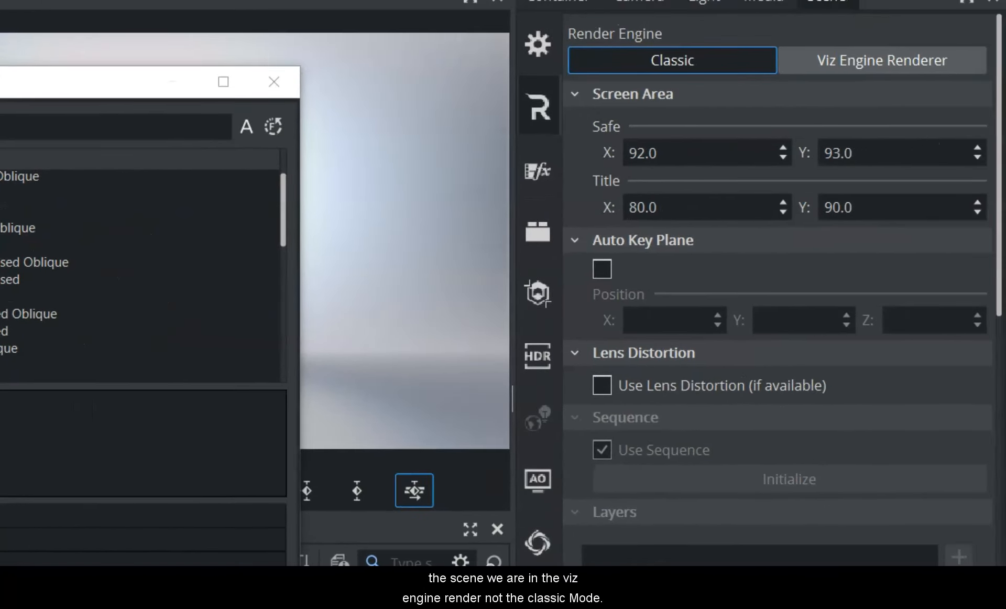
Set the scene's render engine to Viz Engine Renderer and move the Font Management window aside
click(859, 58)
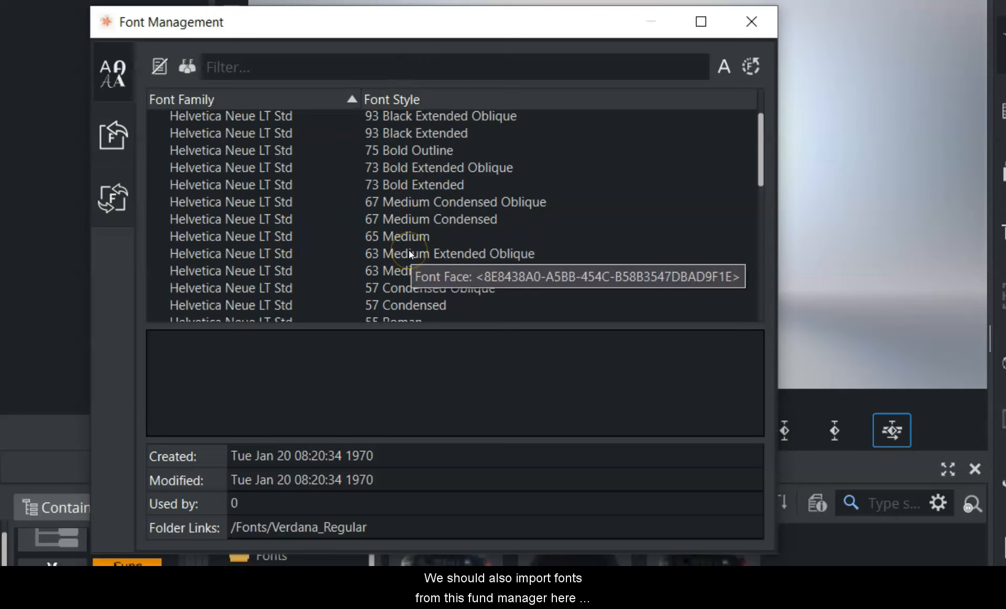
drag(366, 27, 547, 25)
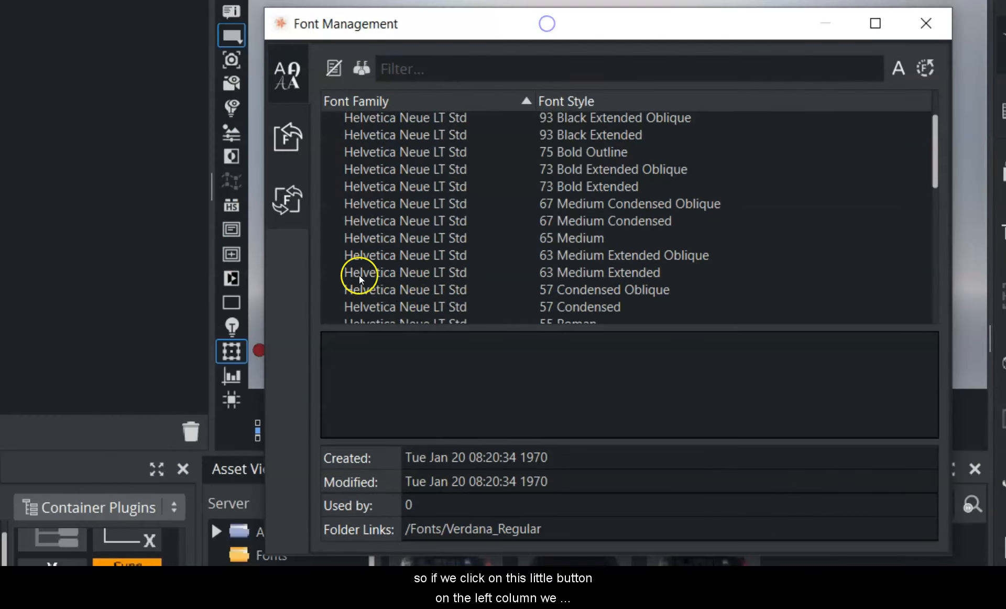
Add Tahoma from the Windows Fonts folder to the Font Management import list and import both of its font files
click(290, 139)
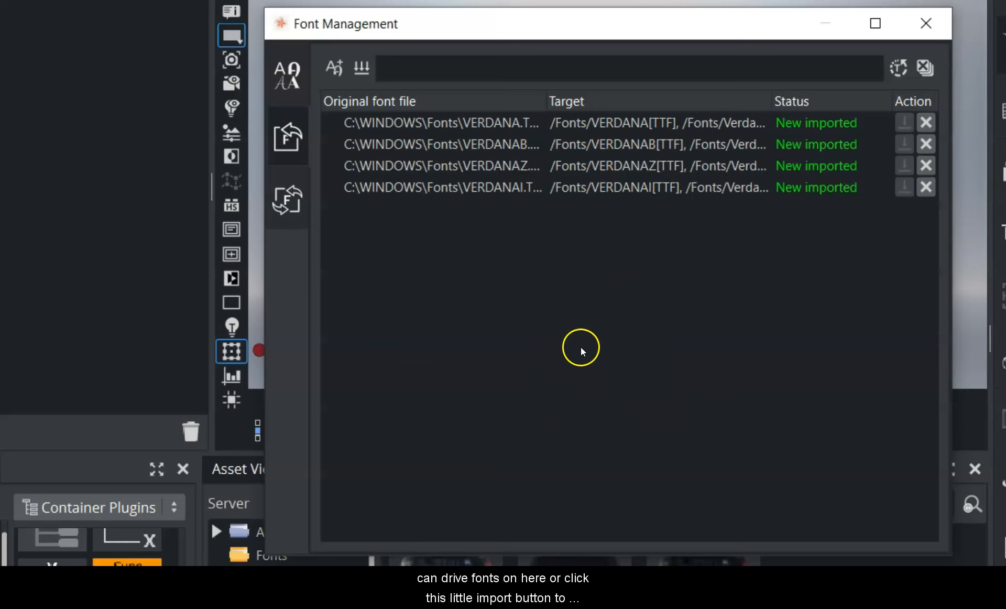
click(342, 70)
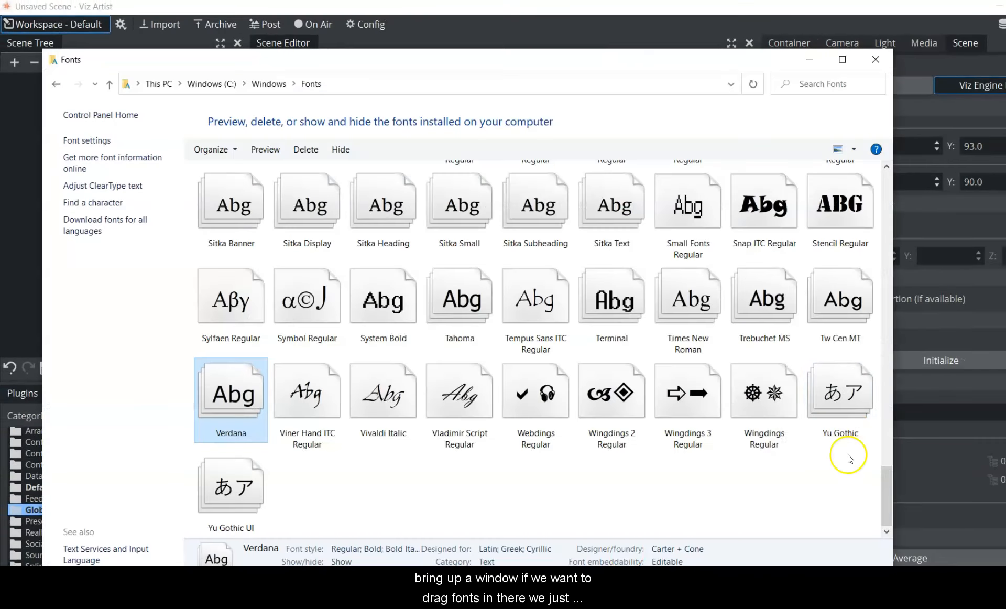
drag(481, 59, 795, 210)
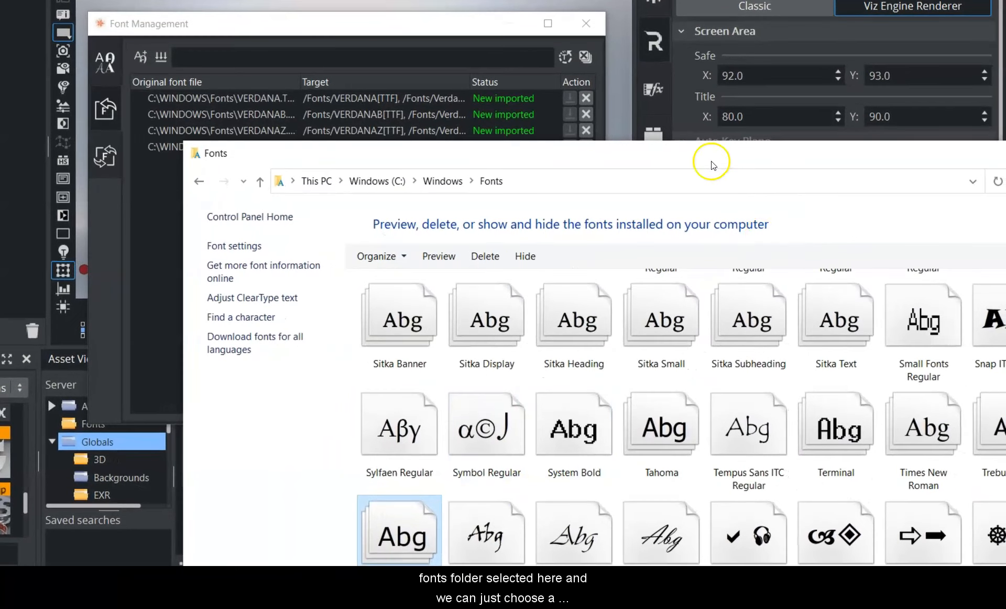
drag(674, 144, 658, 196)
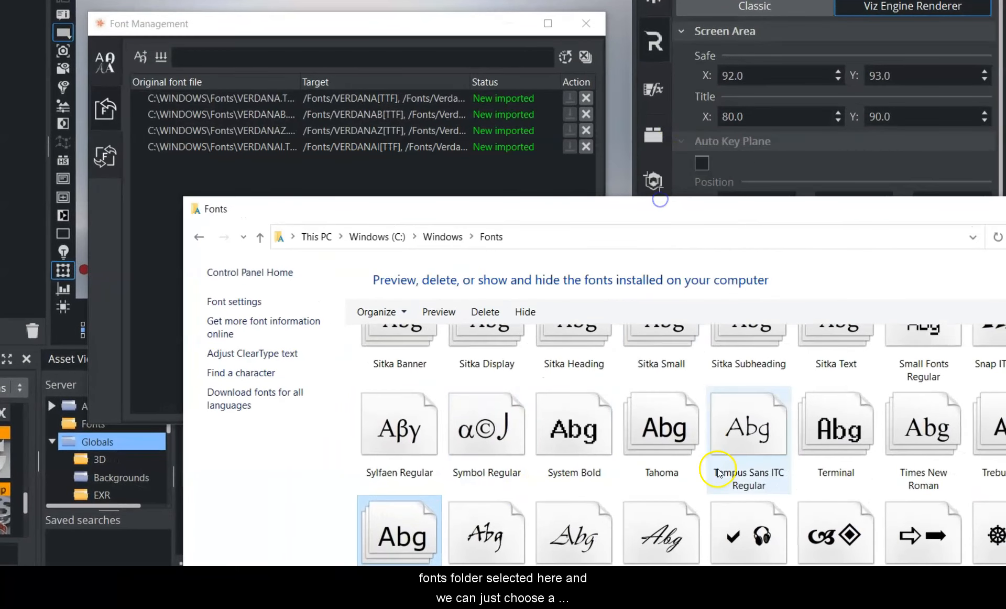
drag(664, 441, 212, 194)
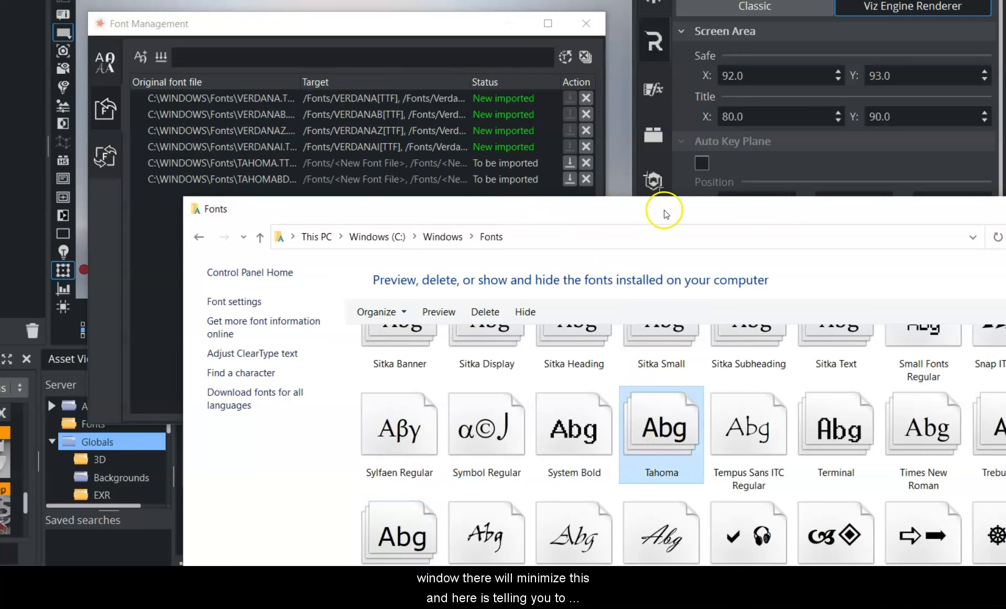
drag(663, 209, 287, 294)
click(631, 289)
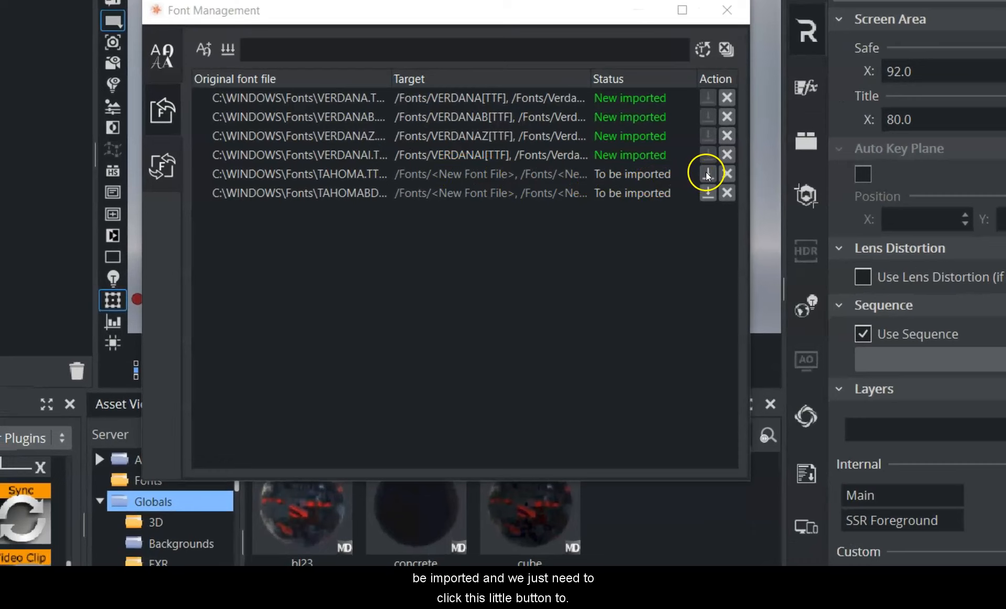
click(709, 173)
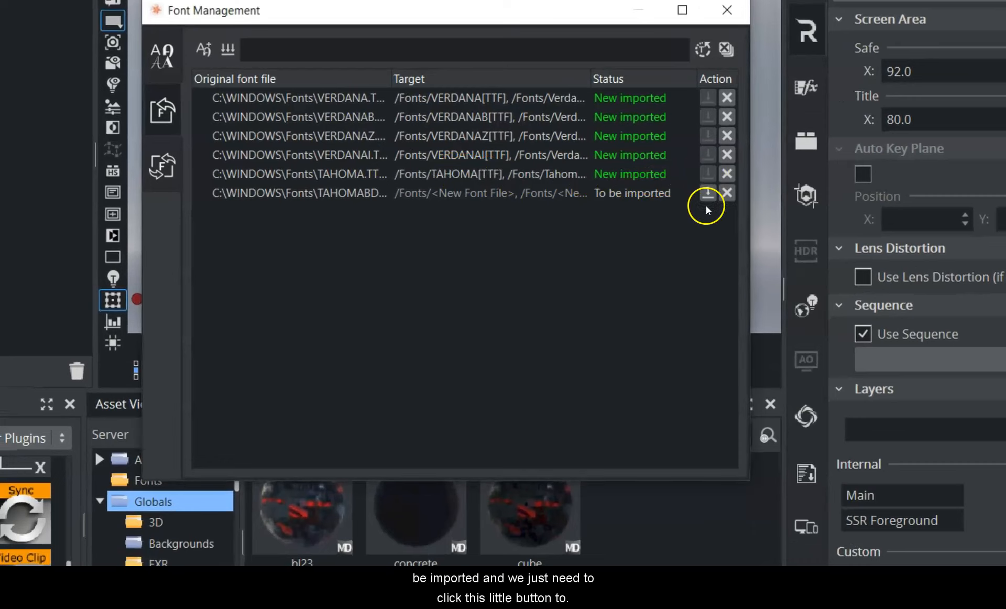
click(706, 194)
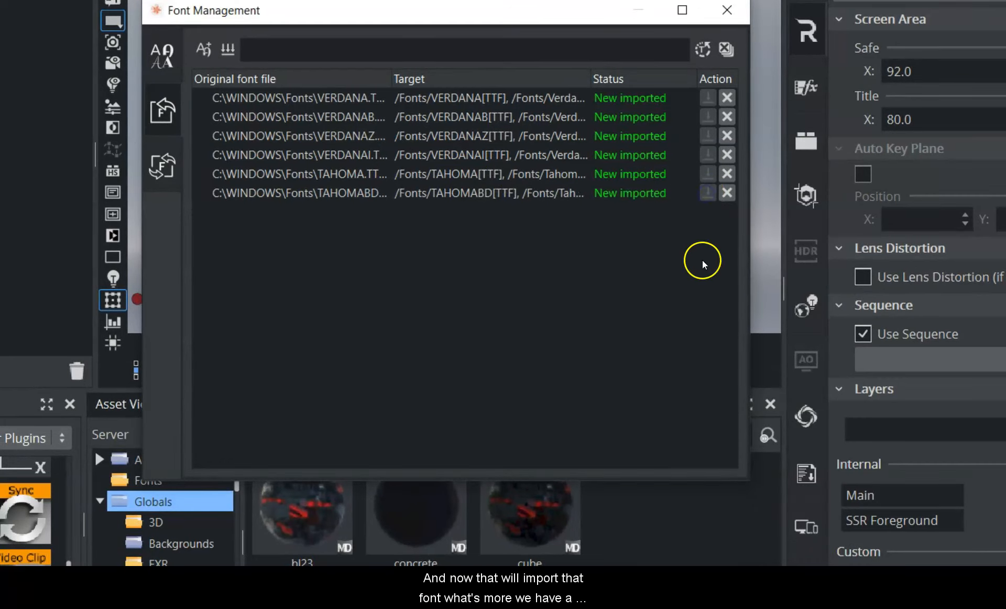
Convert the "Not Found" Arial-Bold classic base font to a font file and close Font Management
click(165, 167)
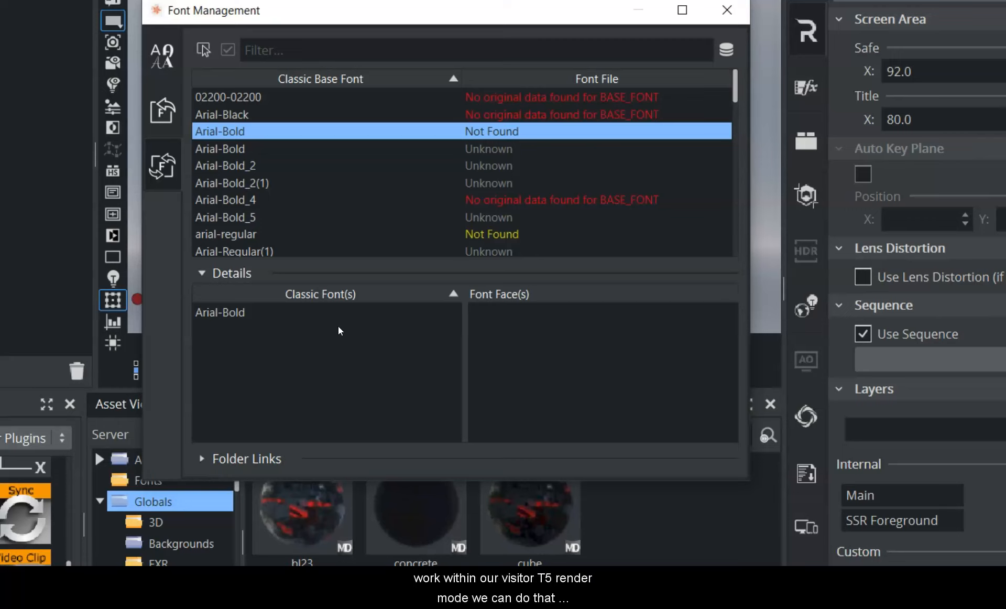
right_click(228, 131)
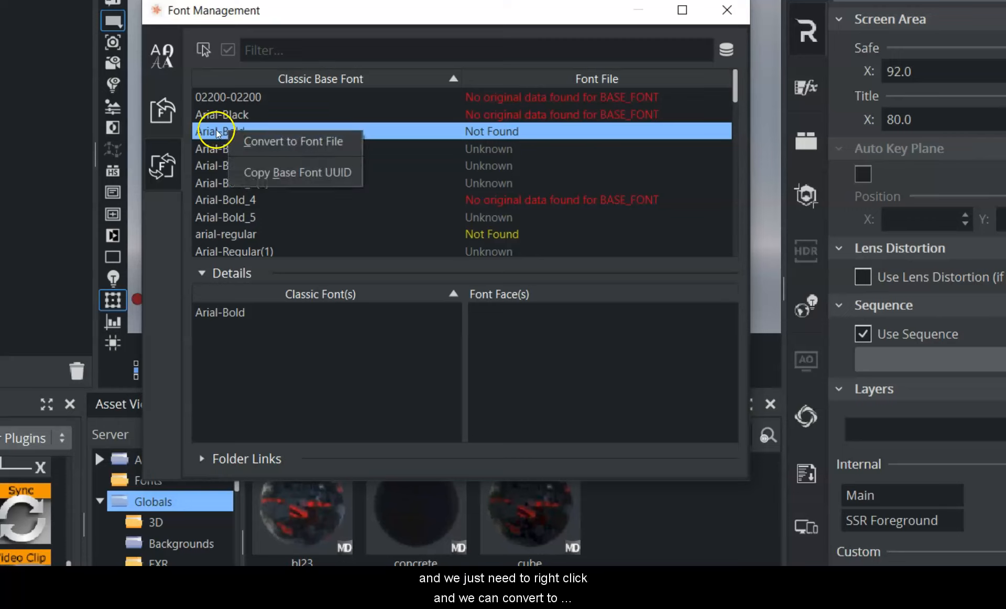
click(262, 140)
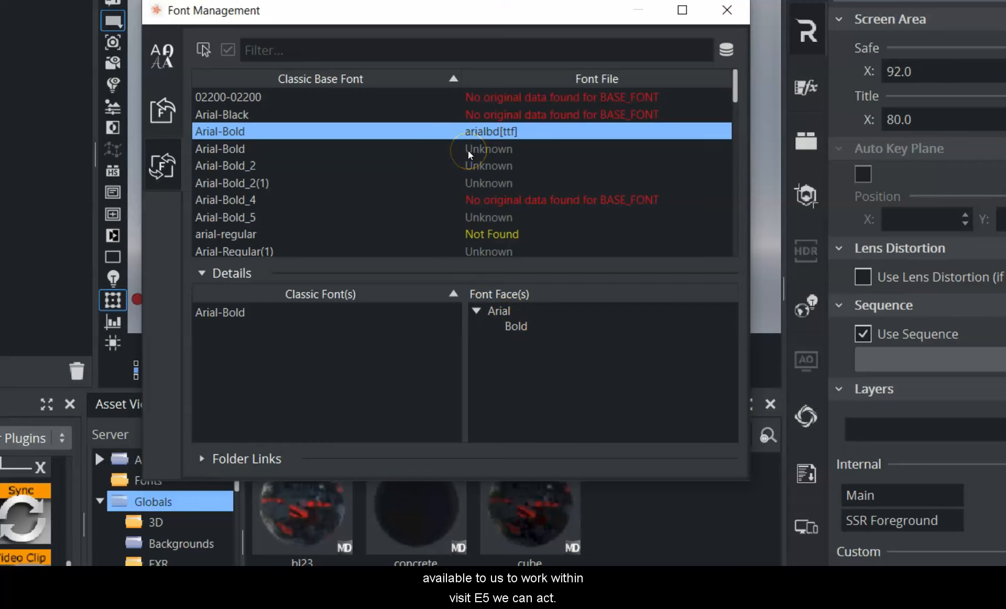
click(725, 11)
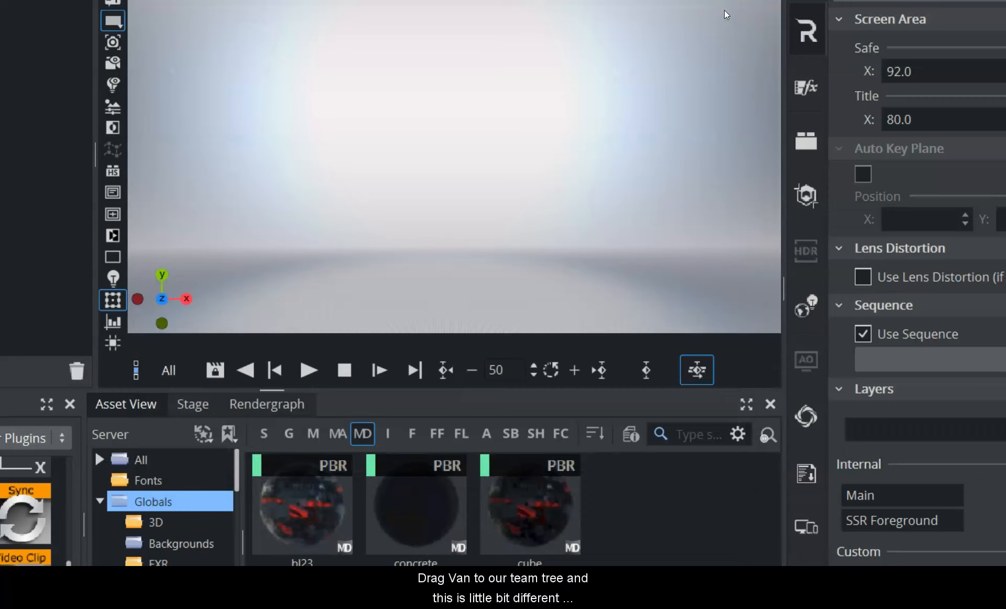
Show the geometry plugins and add a Text geometry to the empty scene tree
click(175, 507)
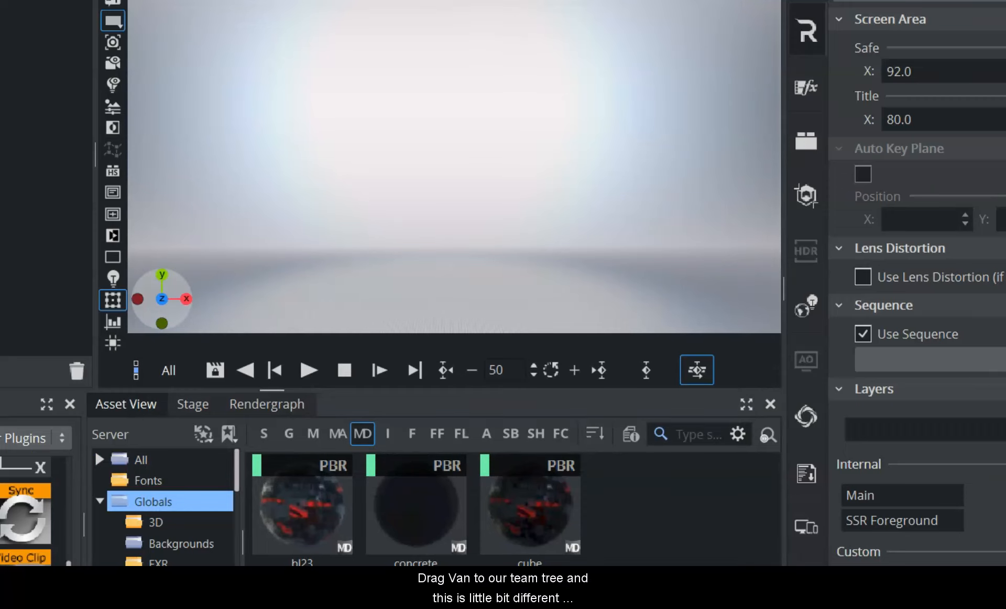
drag(69, 565, 81, 455)
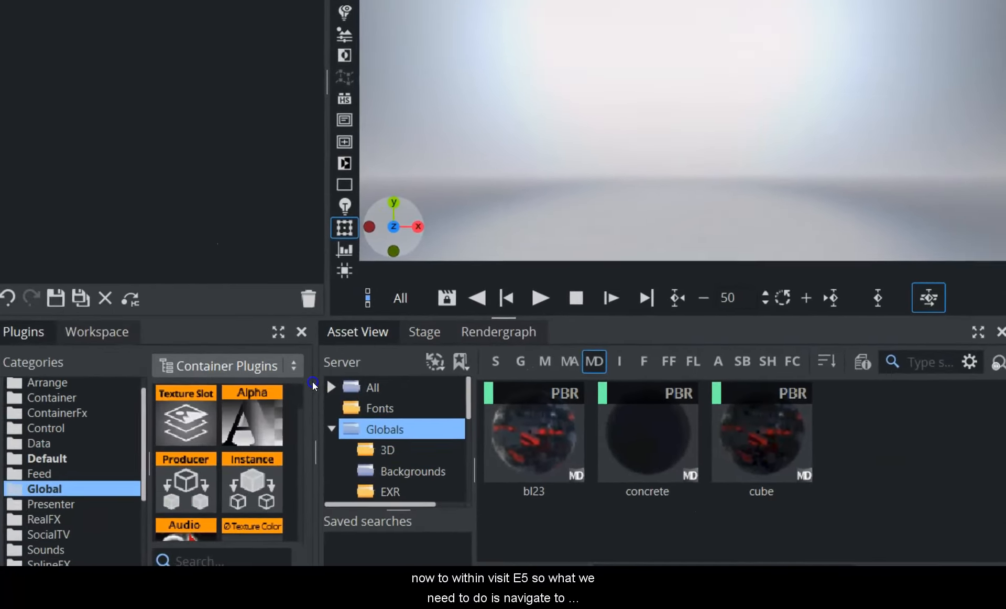
click(262, 367)
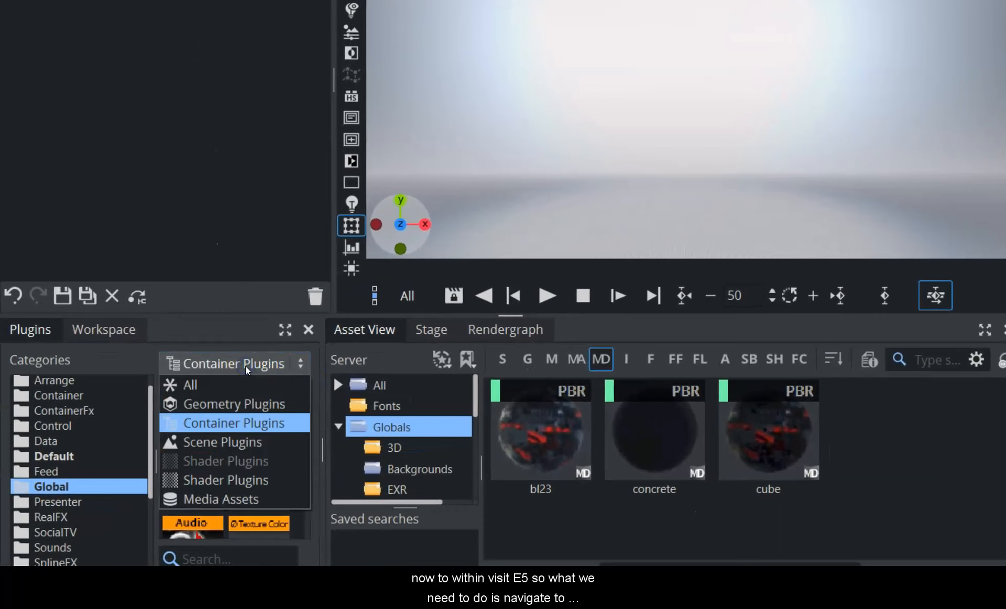
click(232, 404)
click(200, 262)
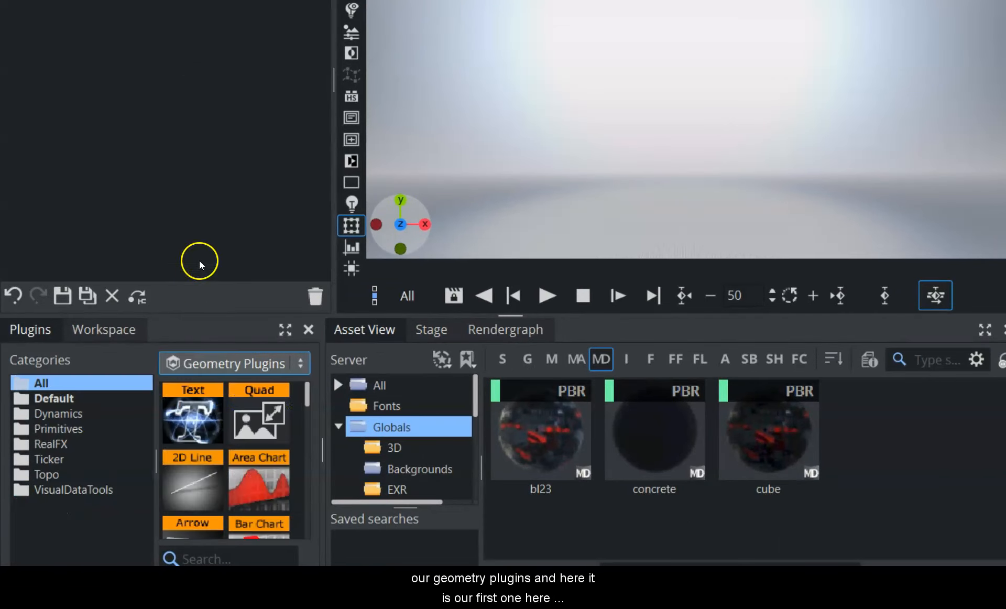
drag(196, 426, 124, 13)
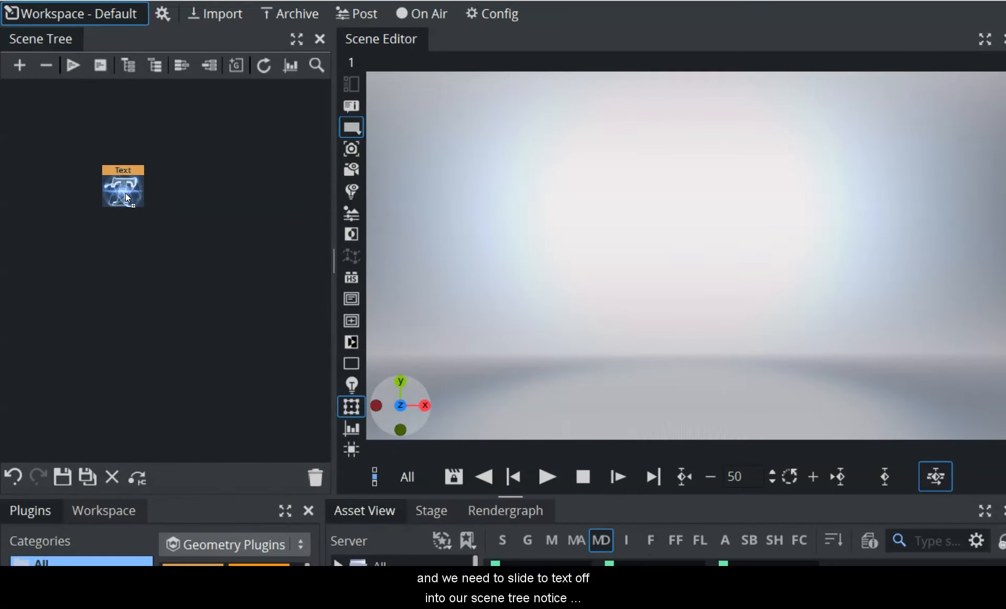
drag(125, 193, 125, 193)
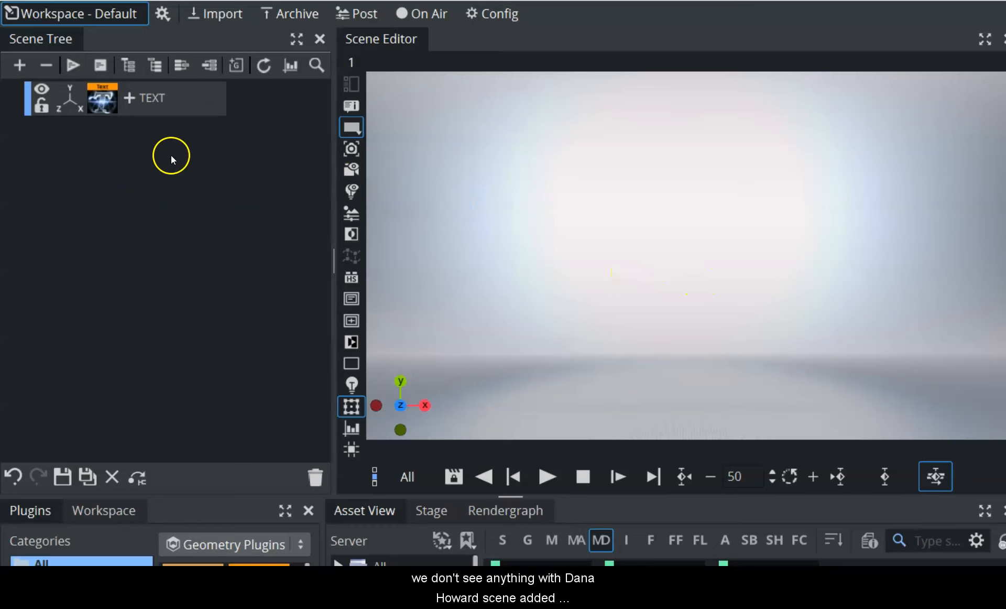
Set the new text container's font family to BorisBlackBloxx in its basic styling
click(99, 101)
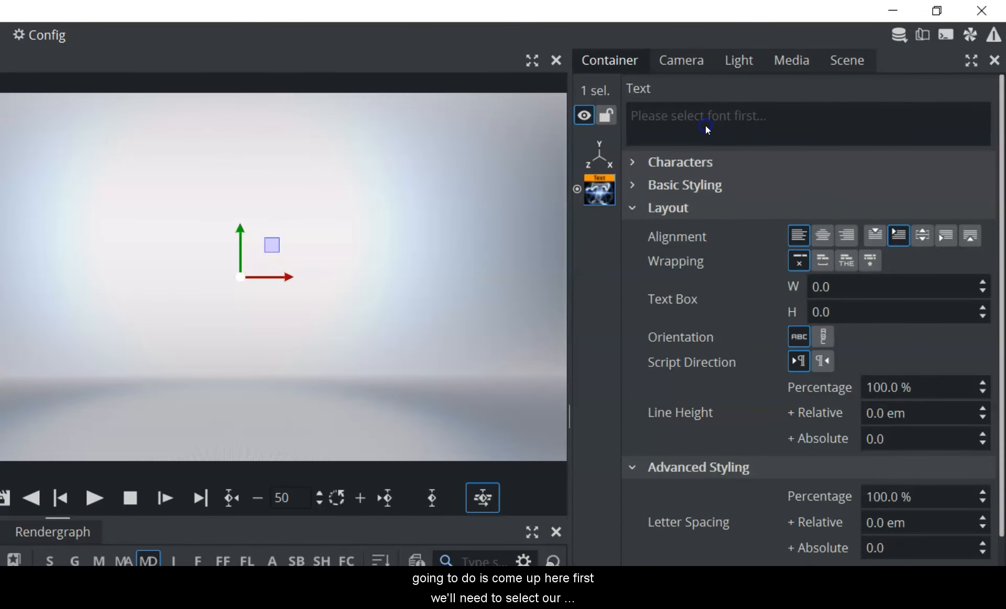
click(633, 162)
click(633, 163)
click(633, 184)
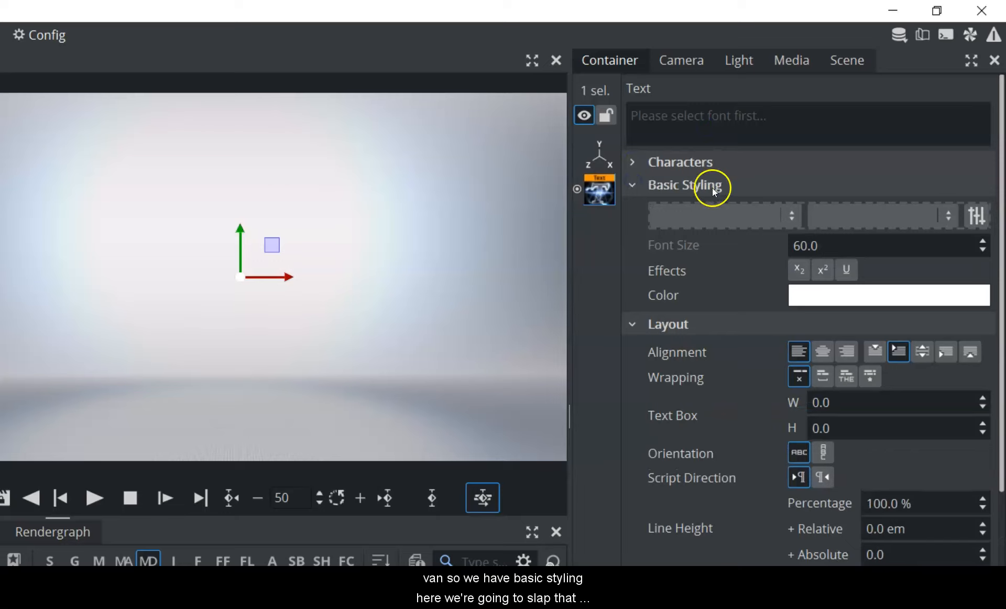
click(790, 219)
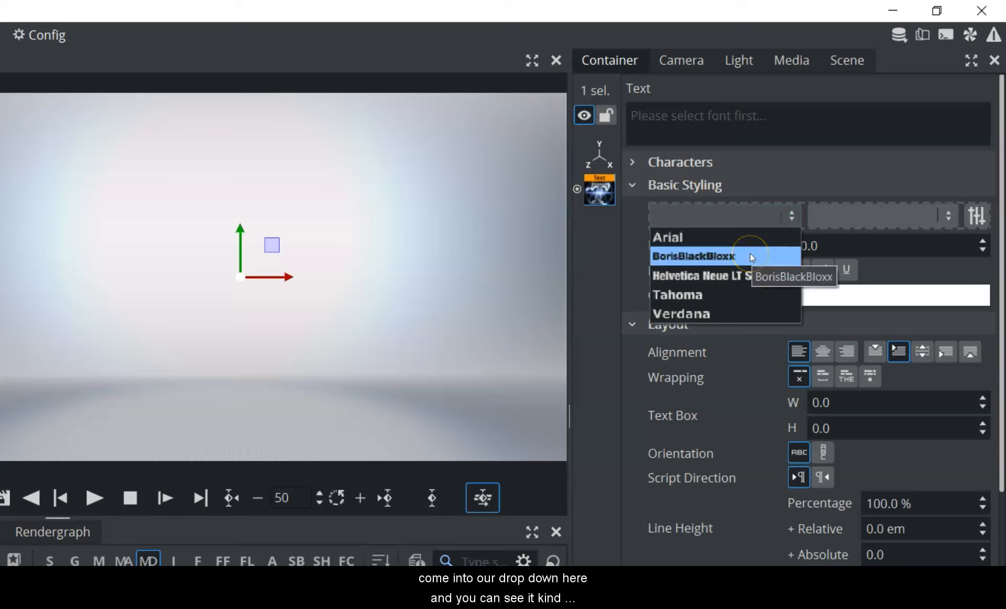
click(696, 256)
Enter the two-line text "Vizrt 5" and "Viz Engine Renderer" in the text container
click(699, 126)
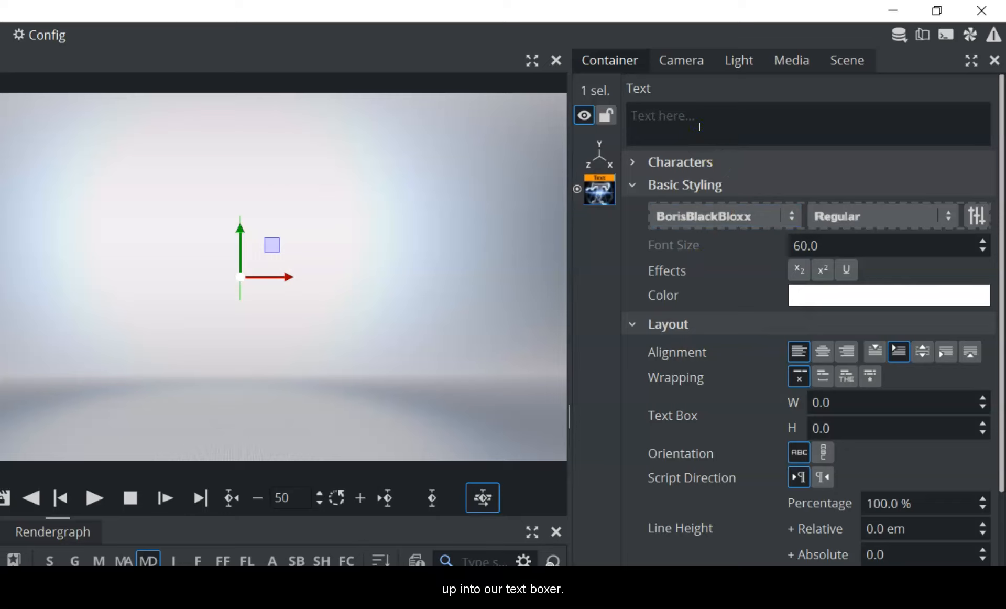
text(Vizrt 5)
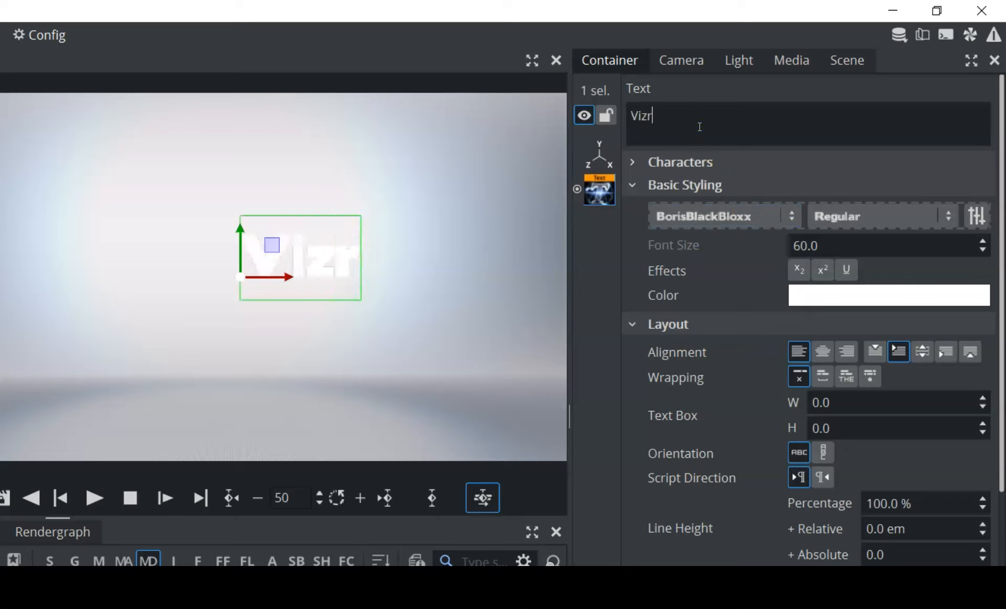
click(711, 126)
key(Return)
text(Viz)
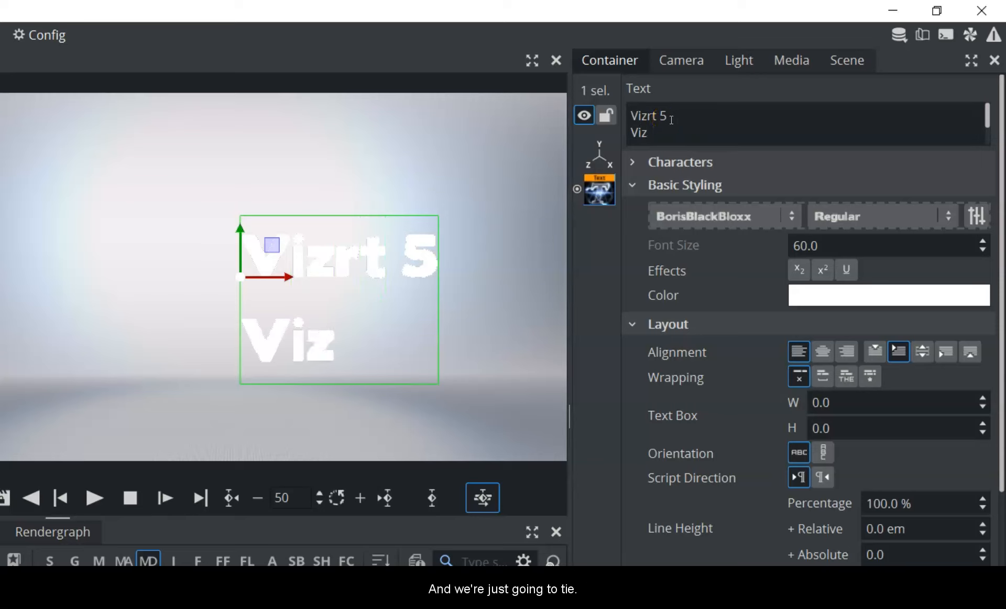
text( Engine)
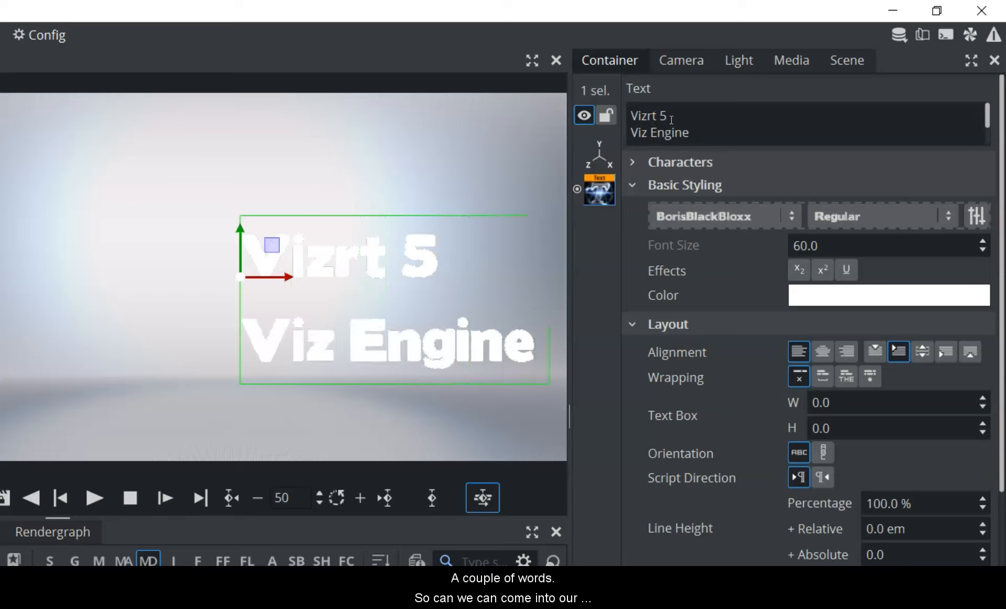
text( Renderer)
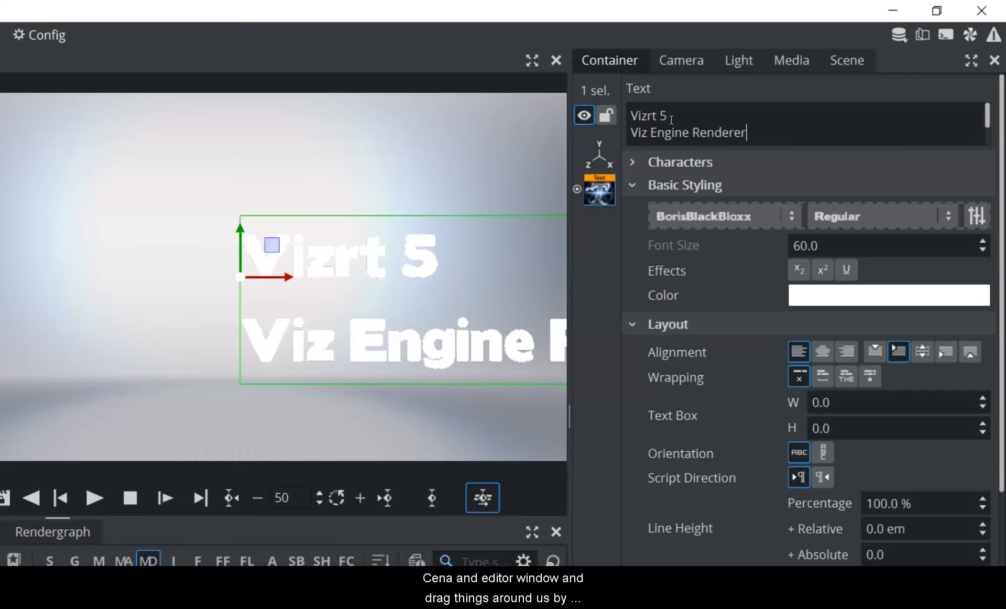
Move the text up and to the left in the scene and select both of its lines for in-scene editing
drag(268, 266, 225, 230)
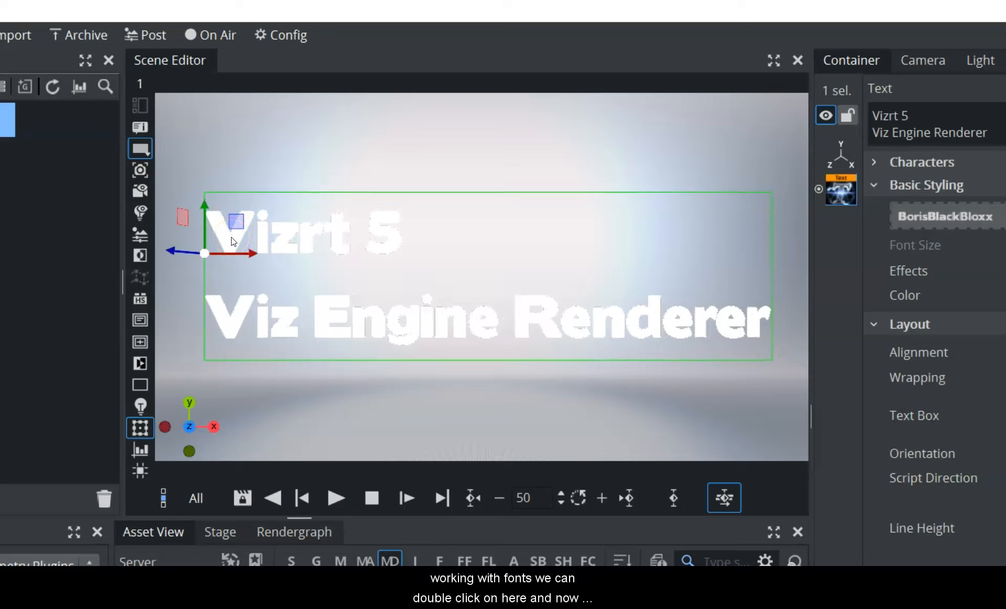
double_click(231, 241)
drag(212, 243, 806, 327)
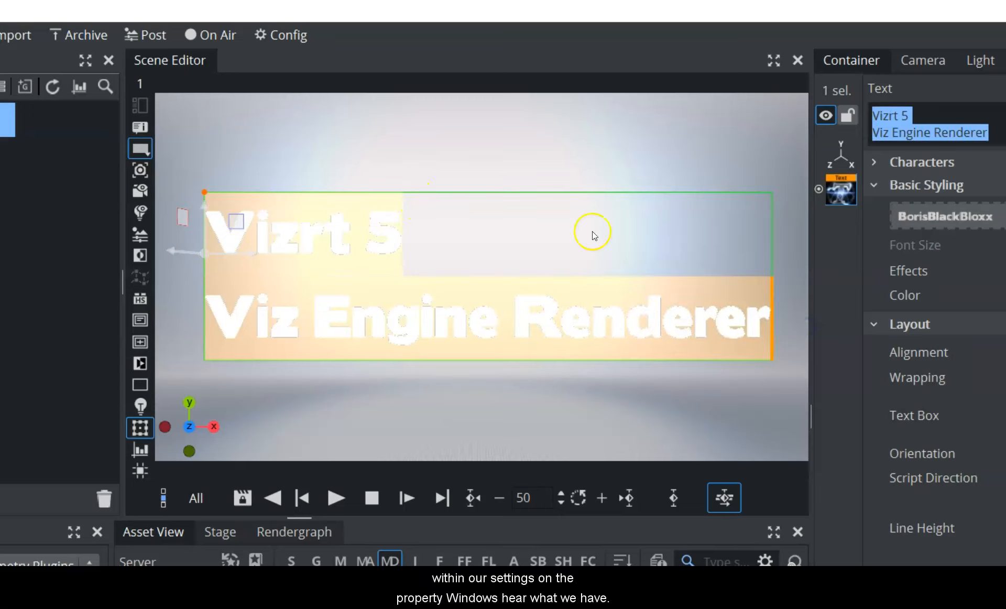
Add the ® character from the Unicode character table to the end of "Viz Engine Renderer"
click(492, 316)
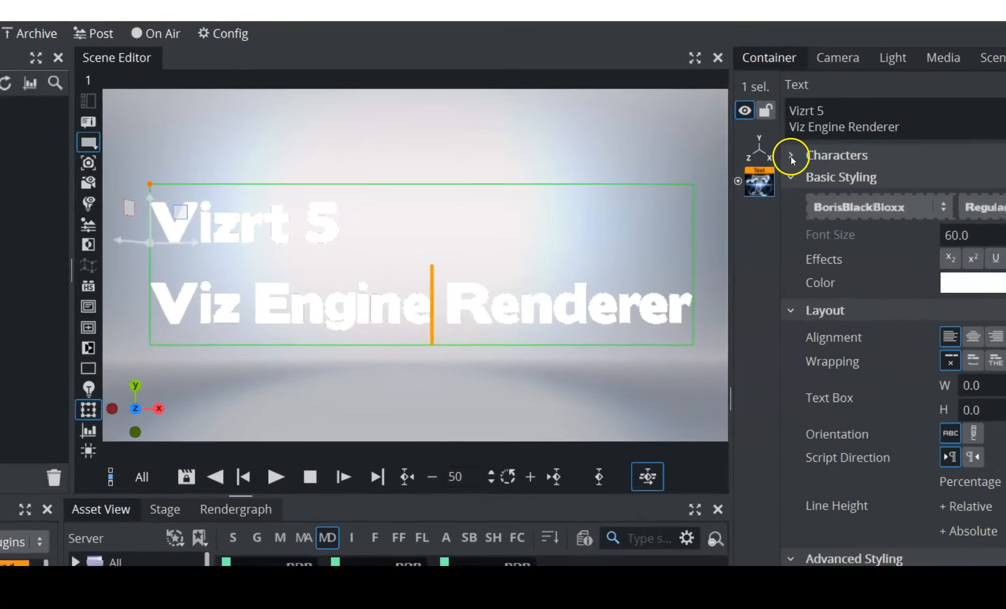
click(873, 162)
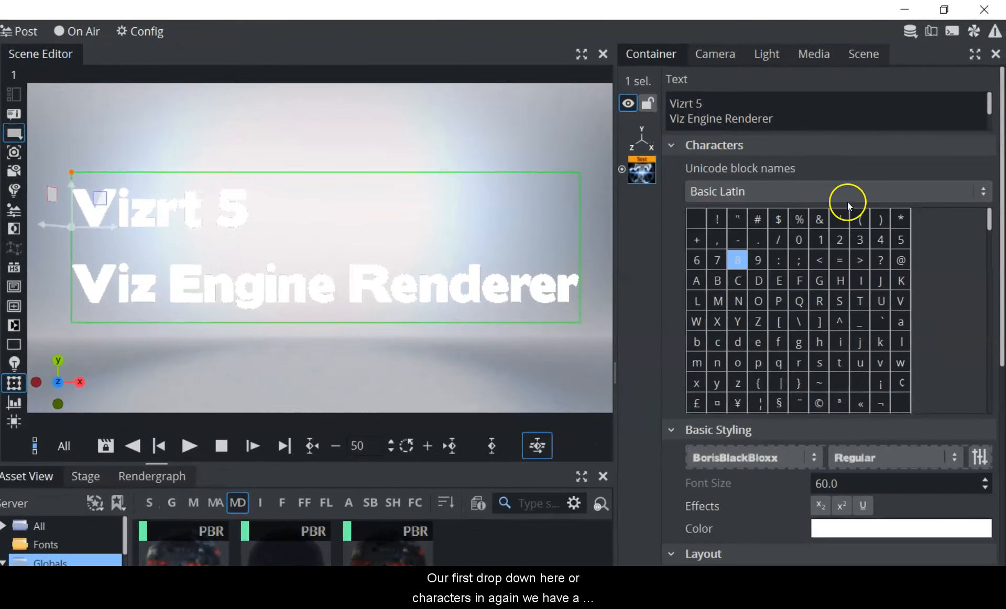
click(791, 195)
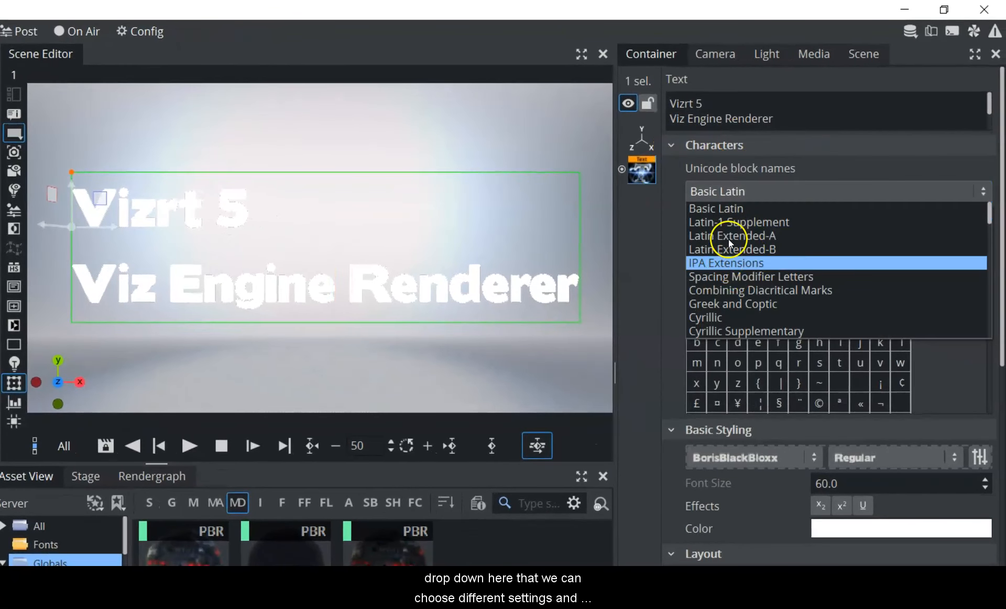
click(740, 187)
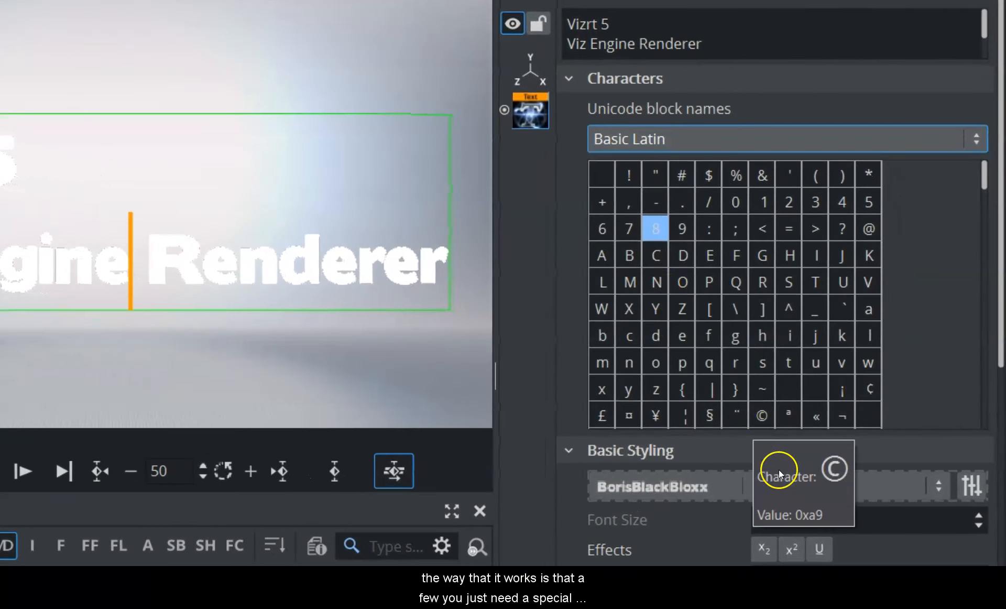
scroll(735, 266, down, 1)
drag(599, 339, 758, 30)
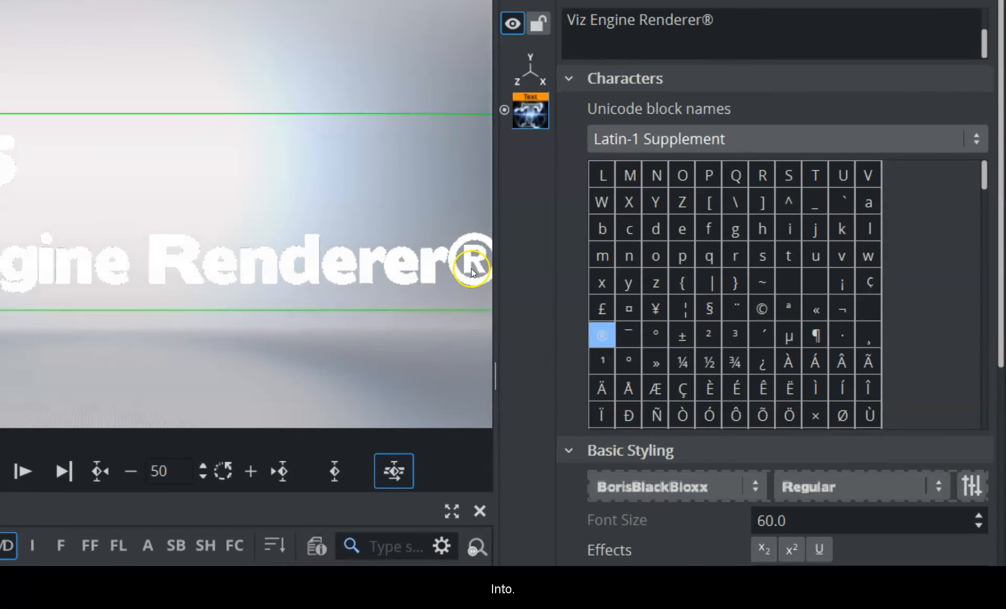
click(569, 79)
Select all of the text and set its font to Helvetica Neue LT Std in the 33 Thin Extended style
key(ctrl+a)
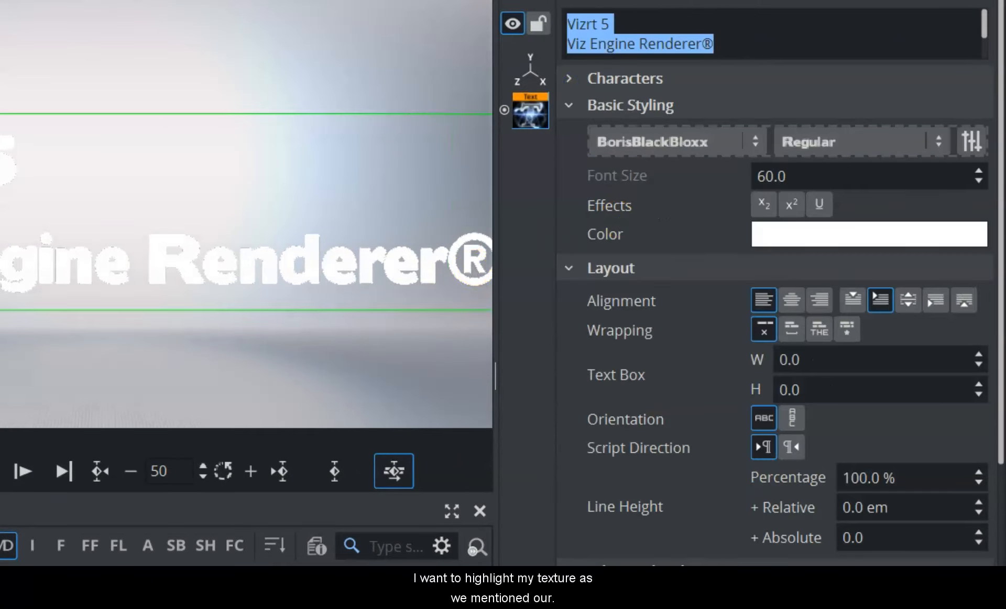
click(658, 139)
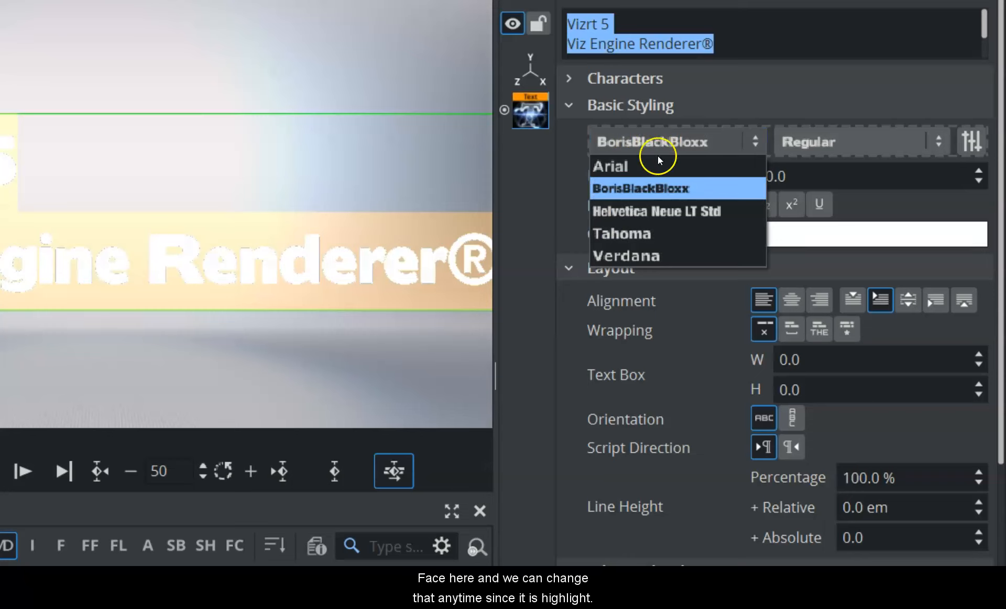
click(664, 212)
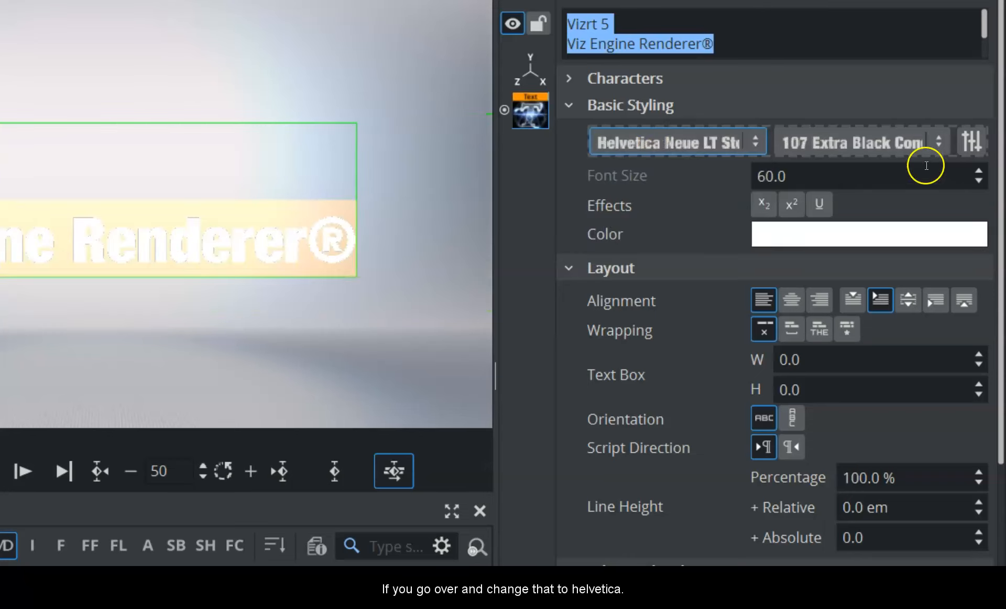
click(937, 142)
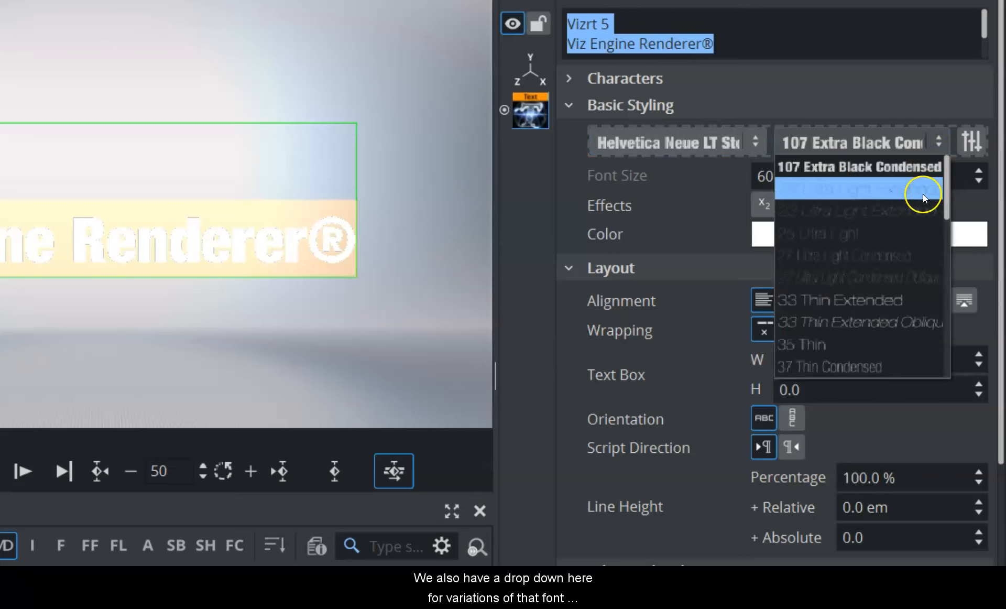
click(850, 297)
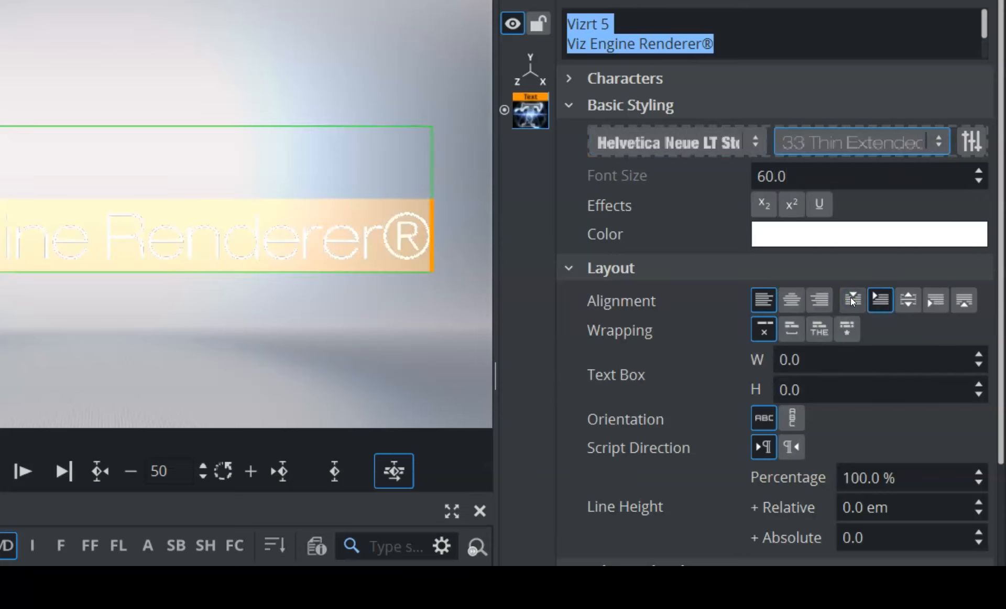
Turn the font preview off and back on, comparing how the font families are listed each time
click(967, 142)
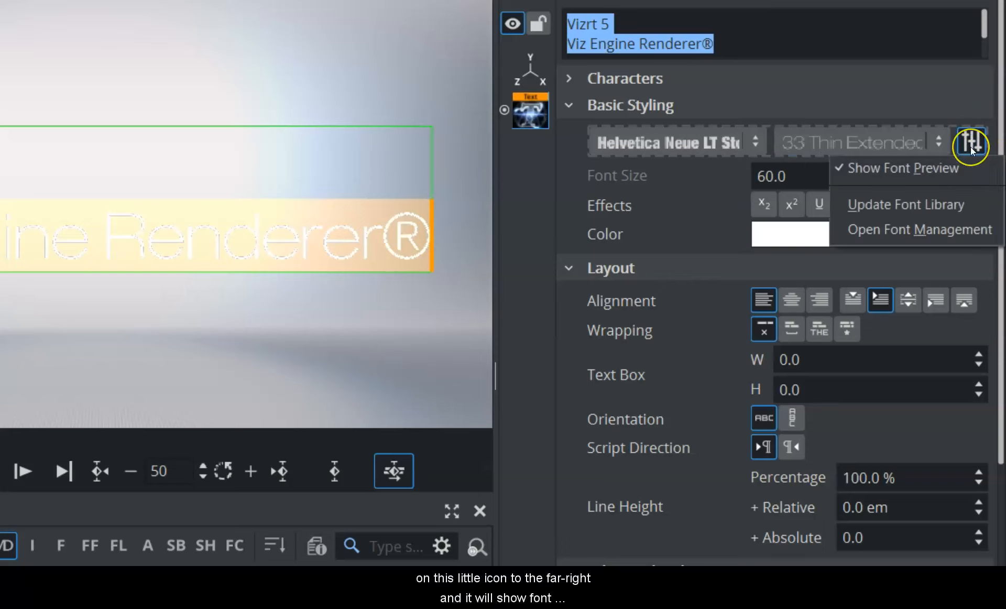
click(892, 171)
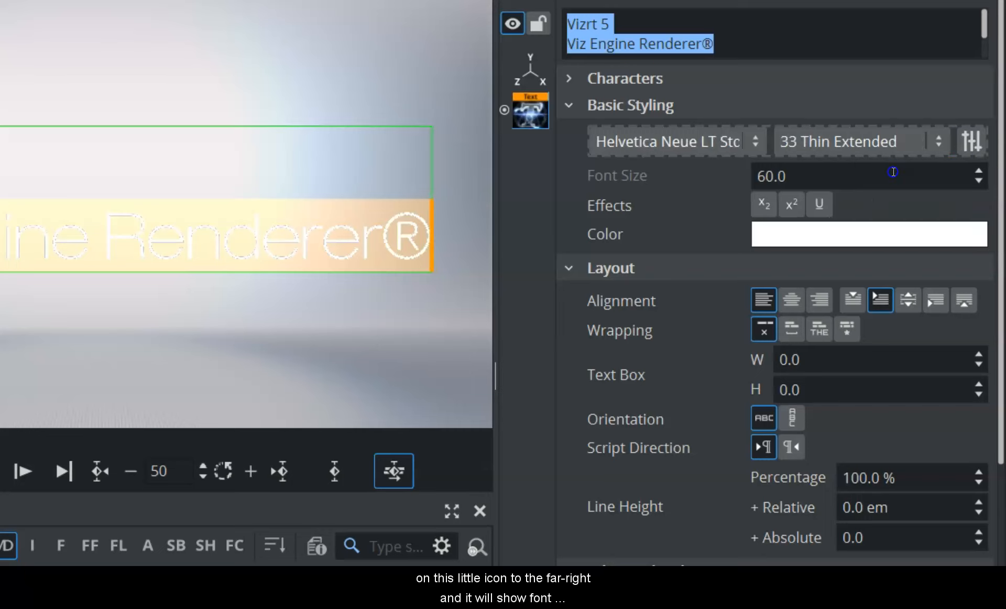
click(761, 148)
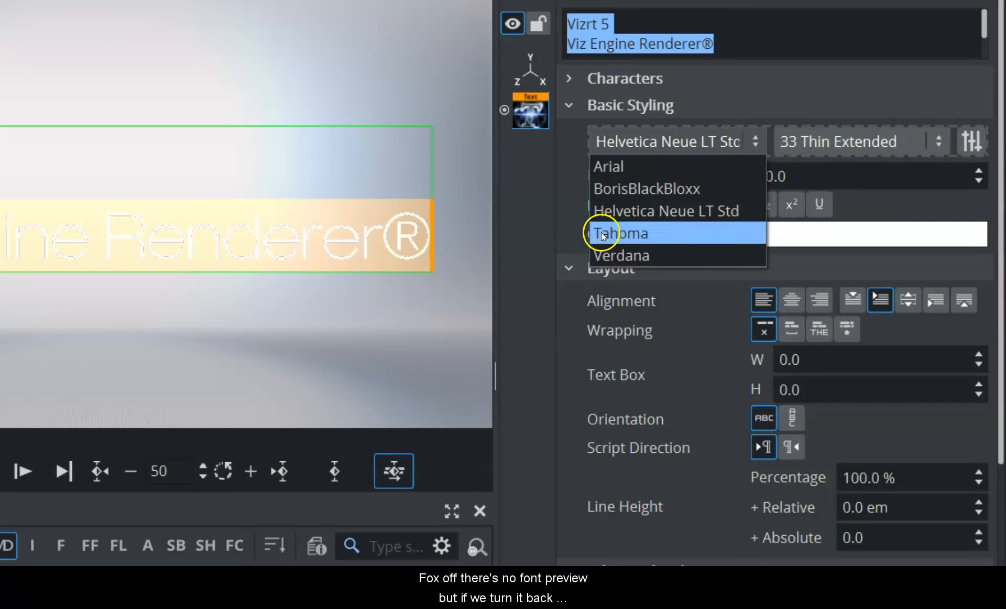
click(972, 141)
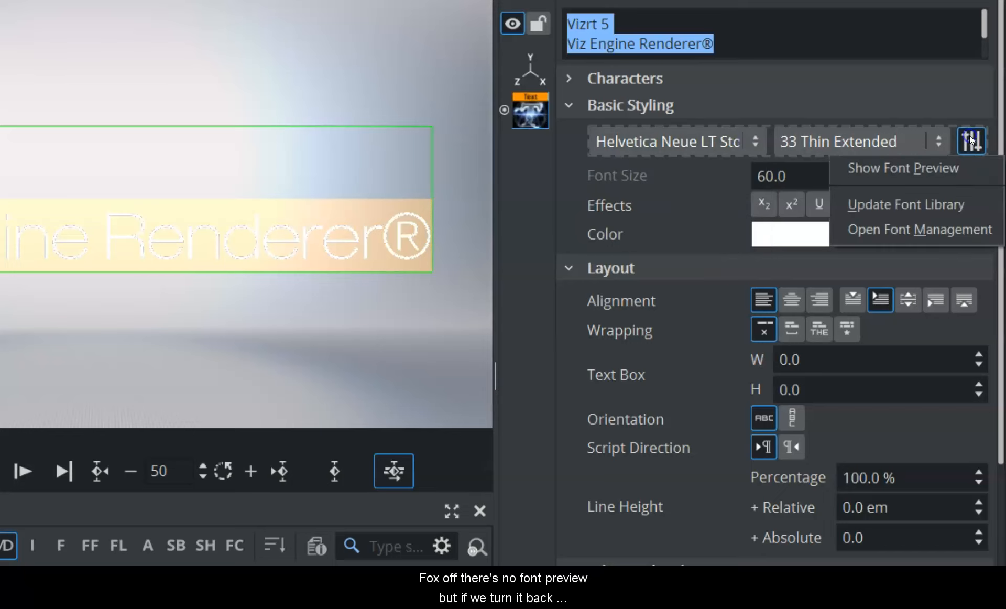
click(880, 180)
click(749, 146)
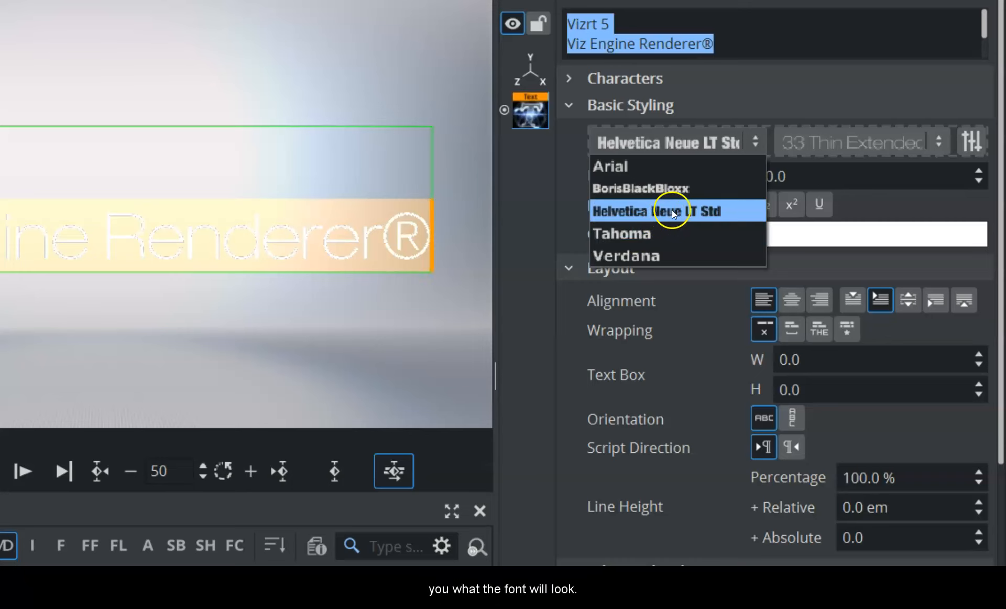
Open Font Management from the text's font options, view the current font's entry and close it again
click(973, 142)
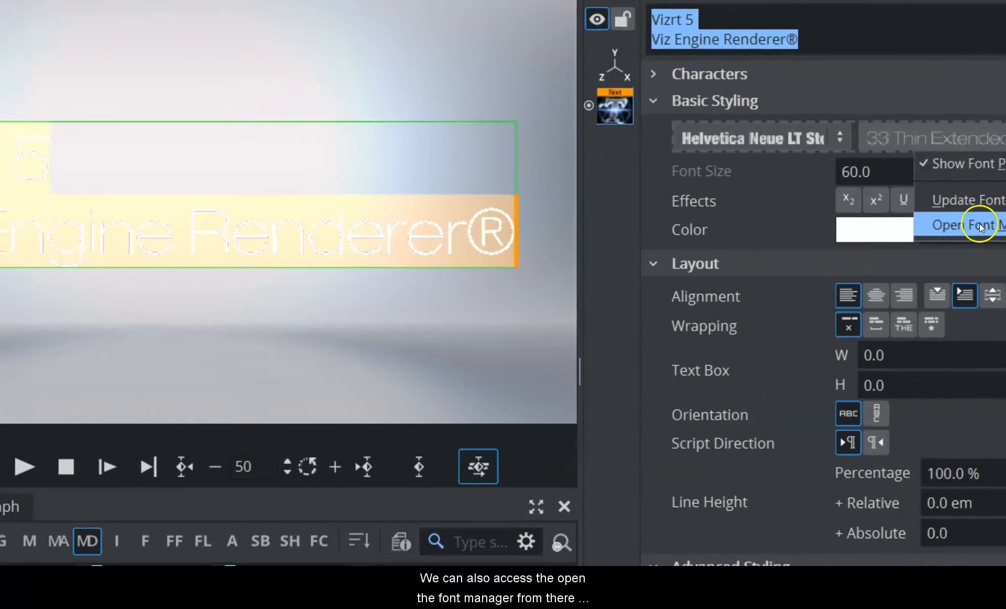
click(919, 230)
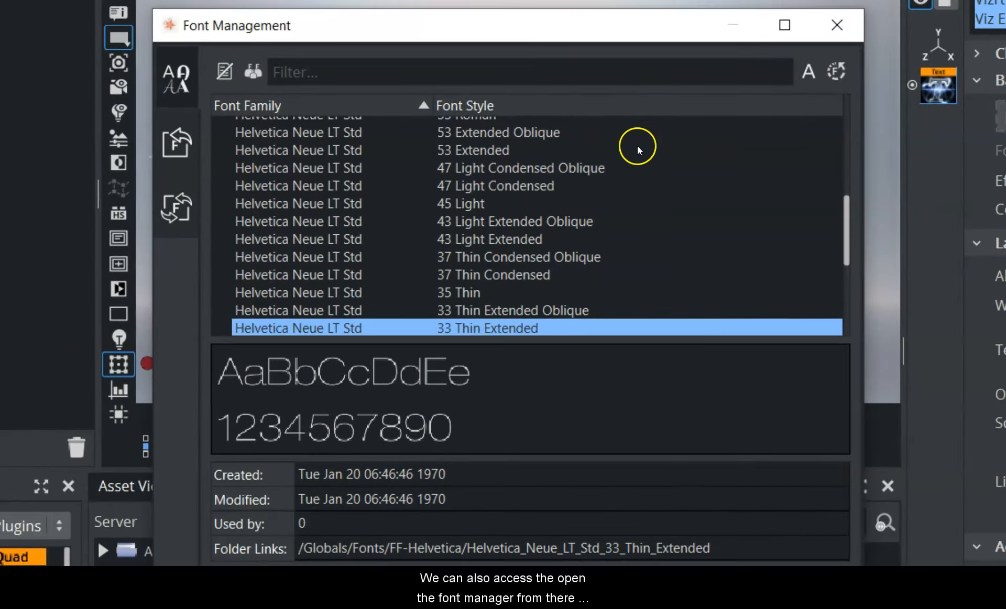
click(836, 25)
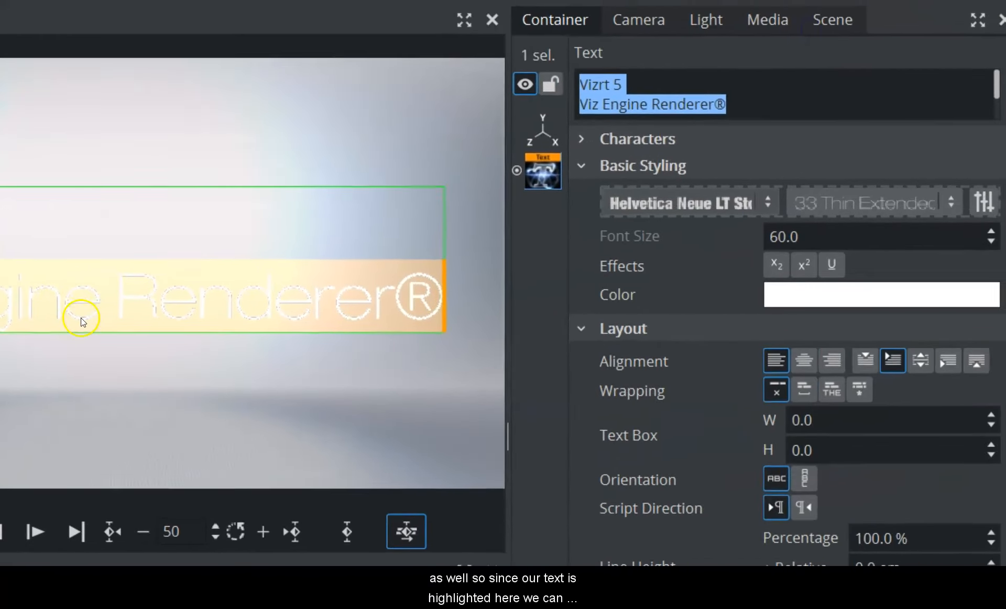
Set the font size of the selected text to 59
mouse_move(797, 237)
mouse_down()
mouse_move(769, 239)
mouse_move(805, 241)
mouse_move(797, 243)
mouse_up()
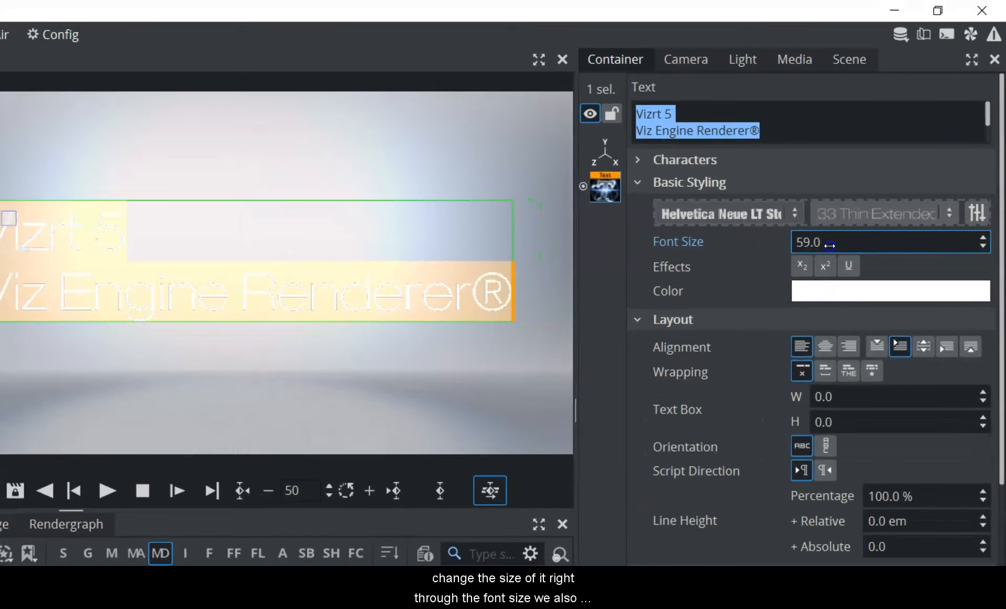
click(829, 245)
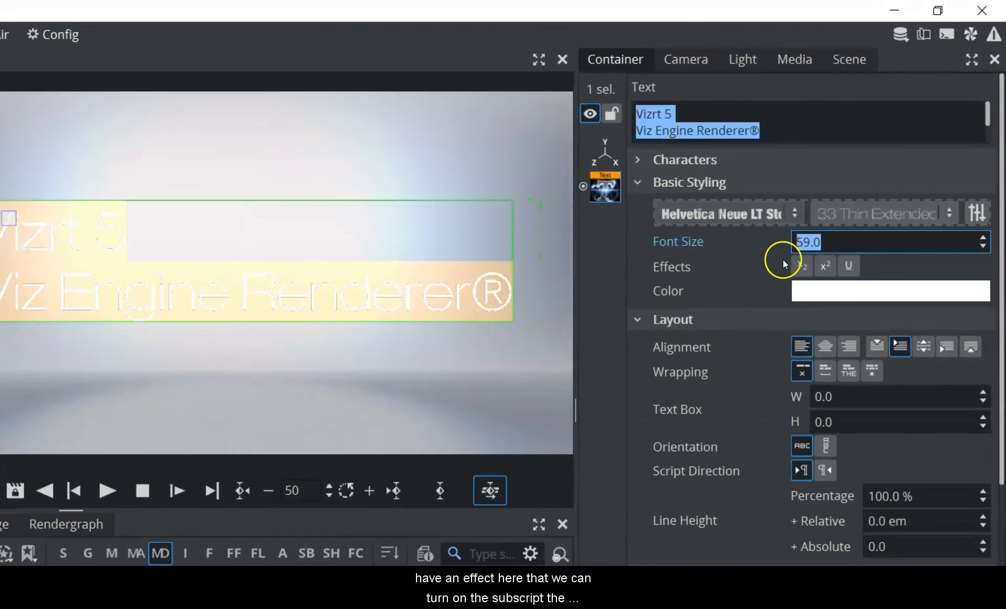
Try the subscript and underline effects on the selected text, switching each one off again
click(803, 269)
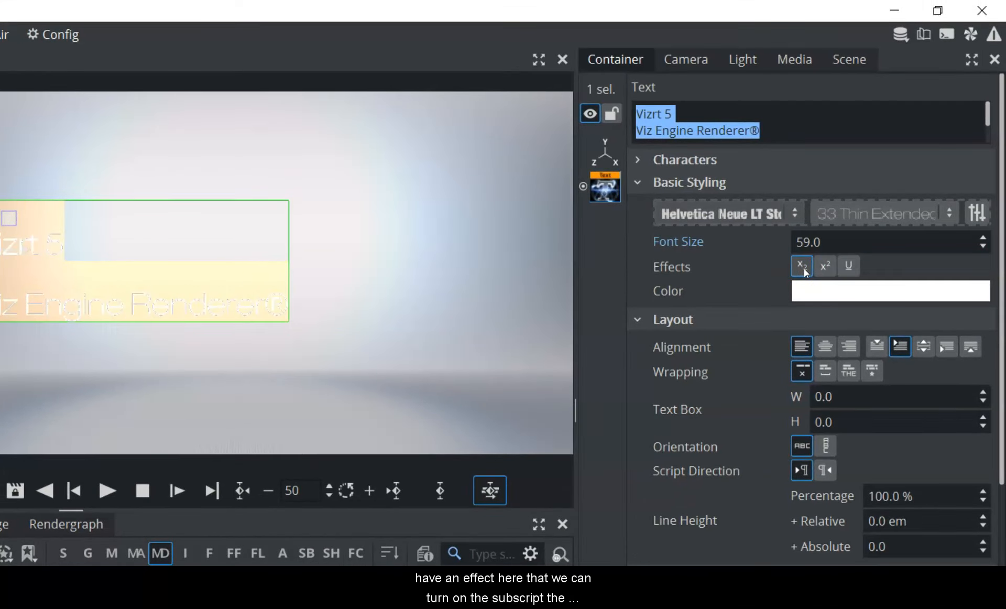
click(803, 268)
click(849, 265)
click(849, 266)
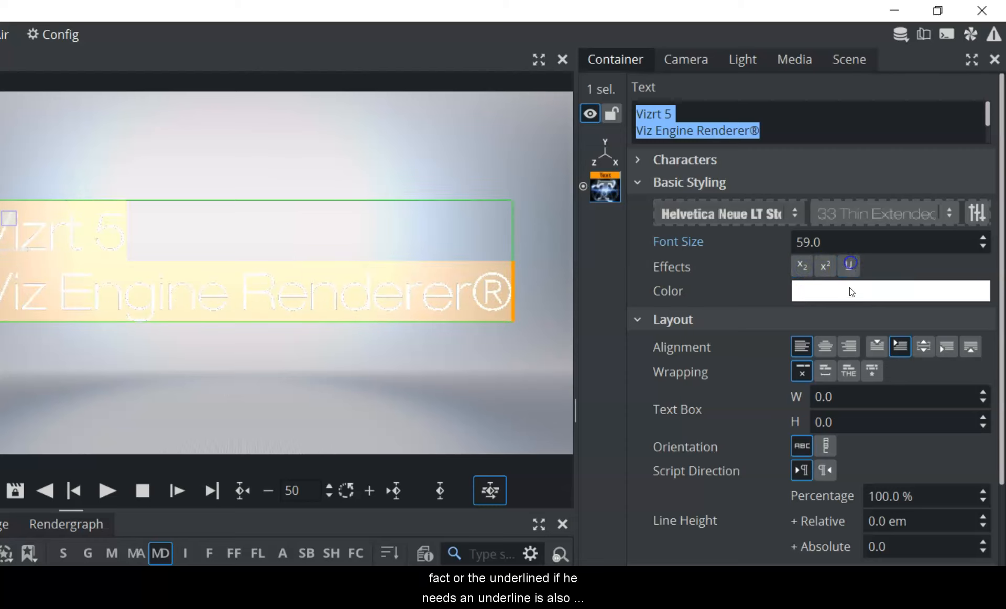
Change the colour of both text lines to a bright red
click(849, 290)
drag(857, 379, 847, 376)
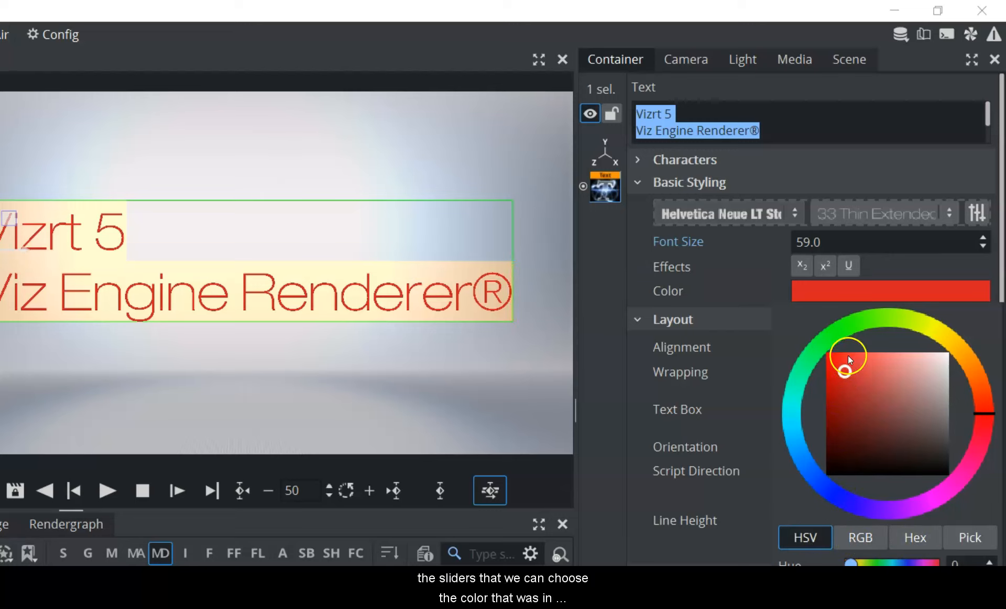
click(732, 329)
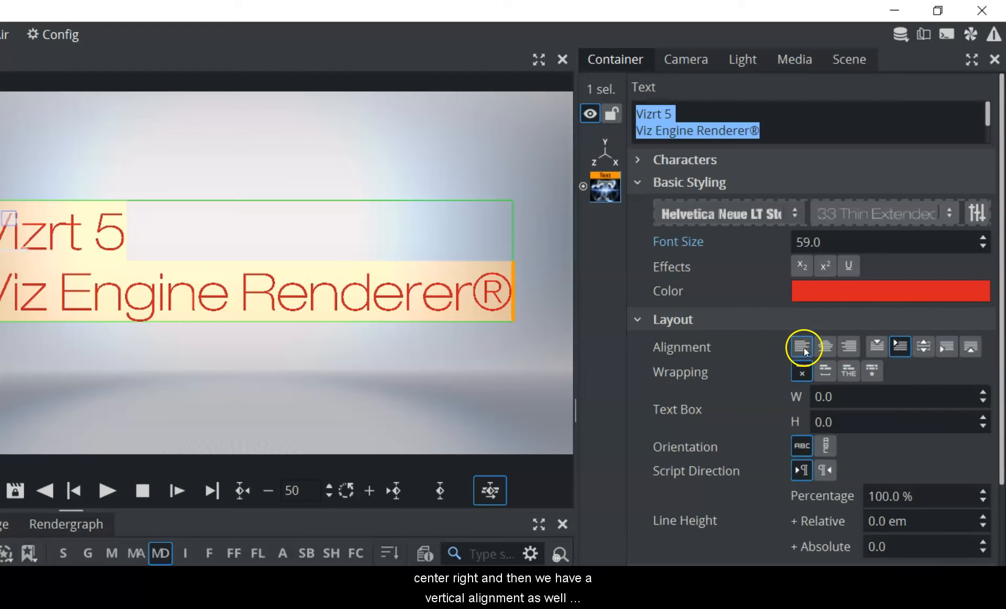
Keep first-line vertical alignment, try wrapping the text by word and by any character, and settle on wrapping by space
click(899, 347)
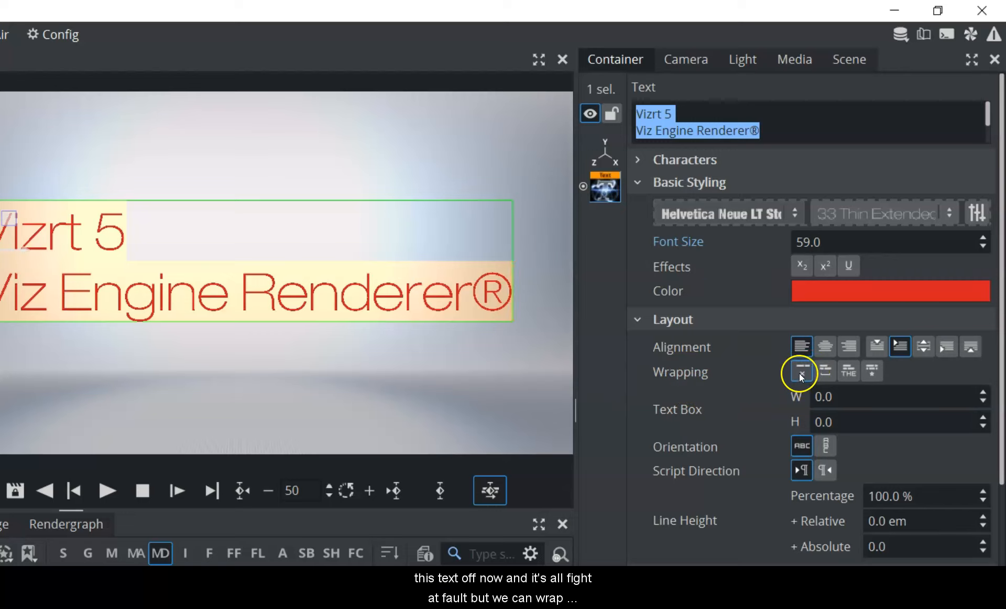
click(825, 372)
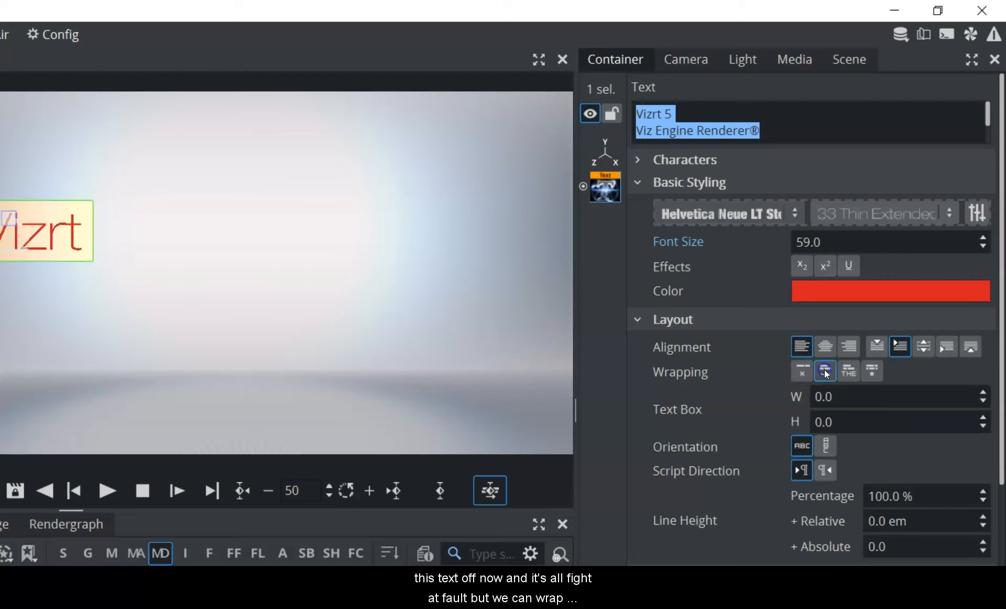
click(848, 370)
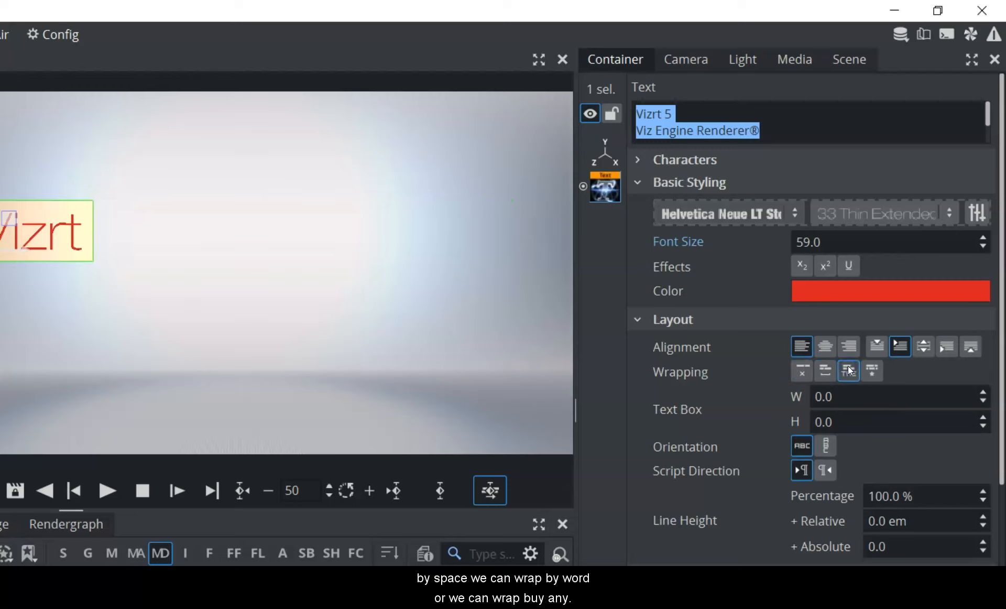
click(871, 369)
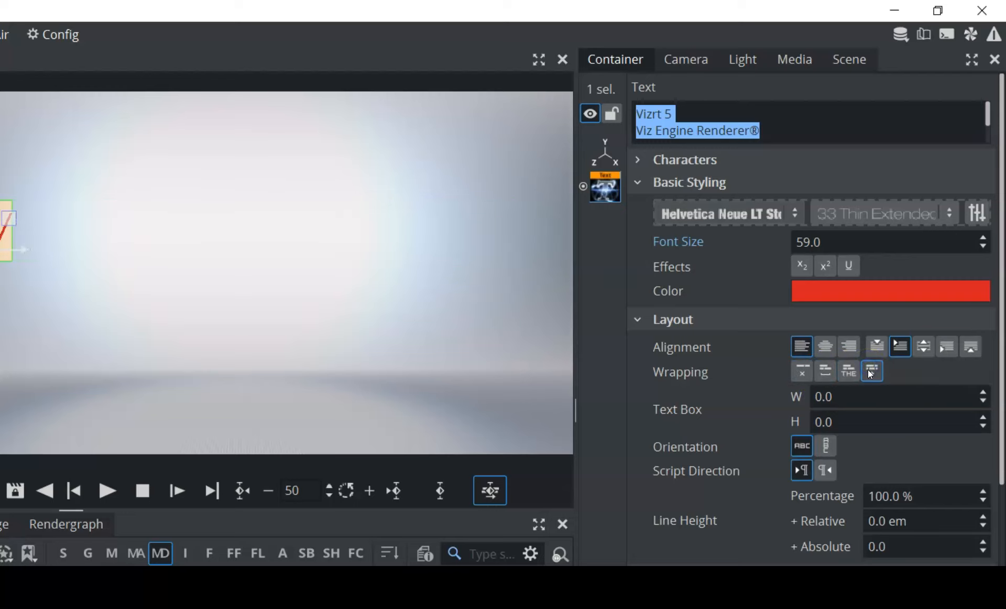
click(849, 372)
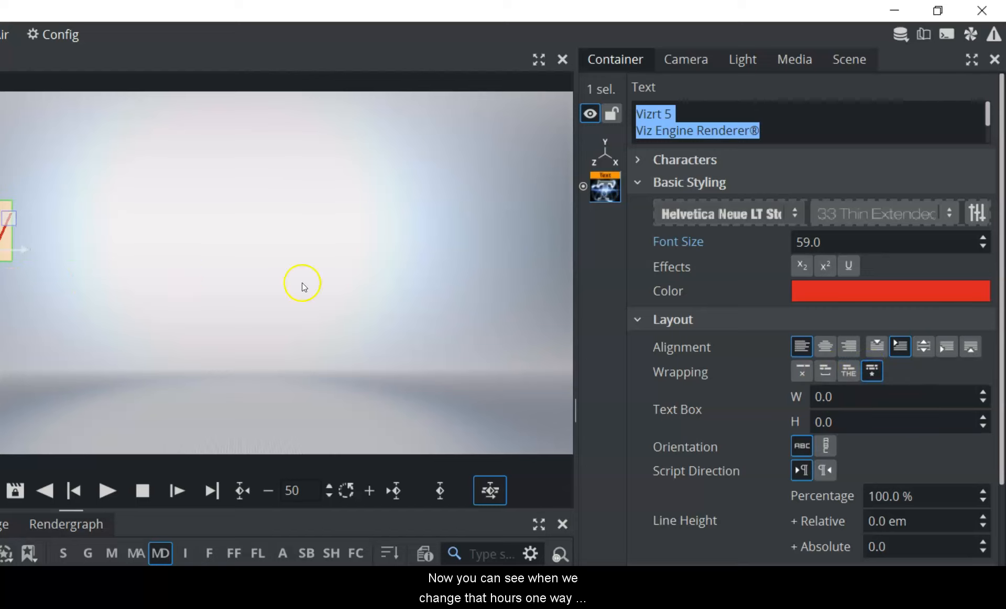
click(825, 368)
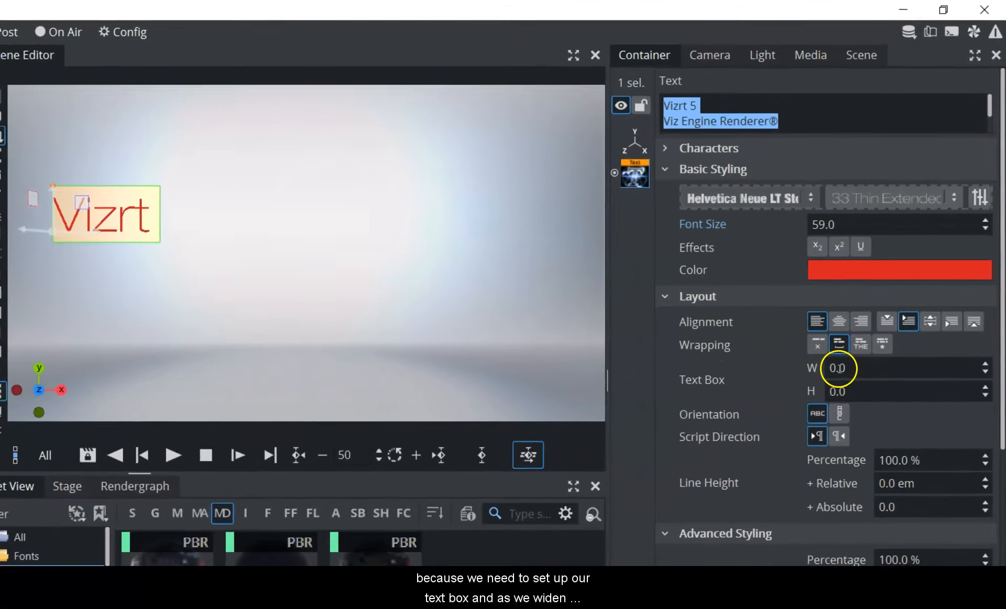
Size the text box to 632 wide and 237 high, briefly hiding the bounding box to check the text
mouse_move(821, 397)
mouse_down()
mouse_move(886, 396)
mouse_move(922, 365)
mouse_move(969, 365)
mouse_move(813, 372)
mouse_move(849, 389)
mouse_move(974, 383)
mouse_move(822, 386)
mouse_up()
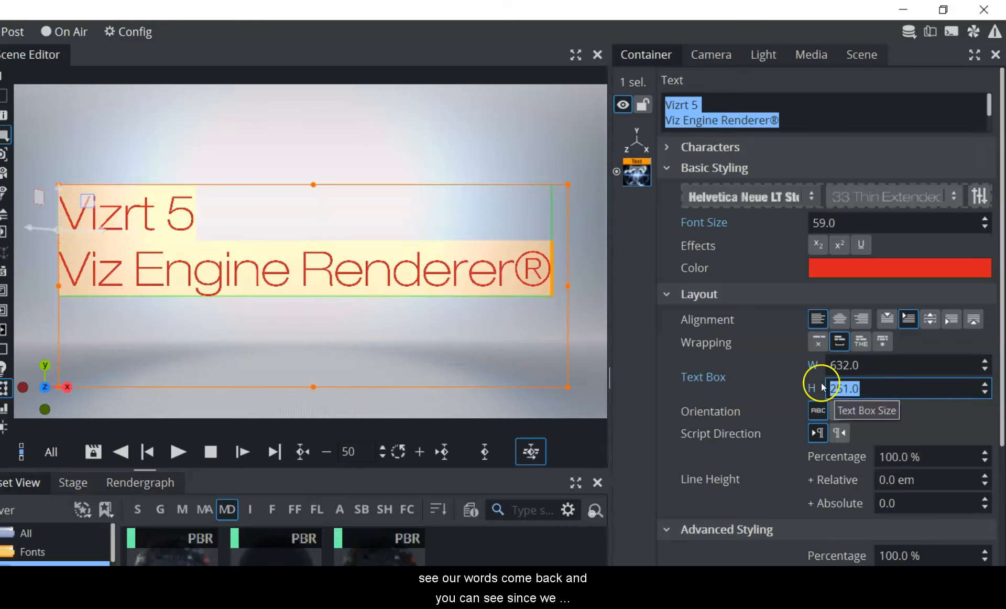
click(3, 392)
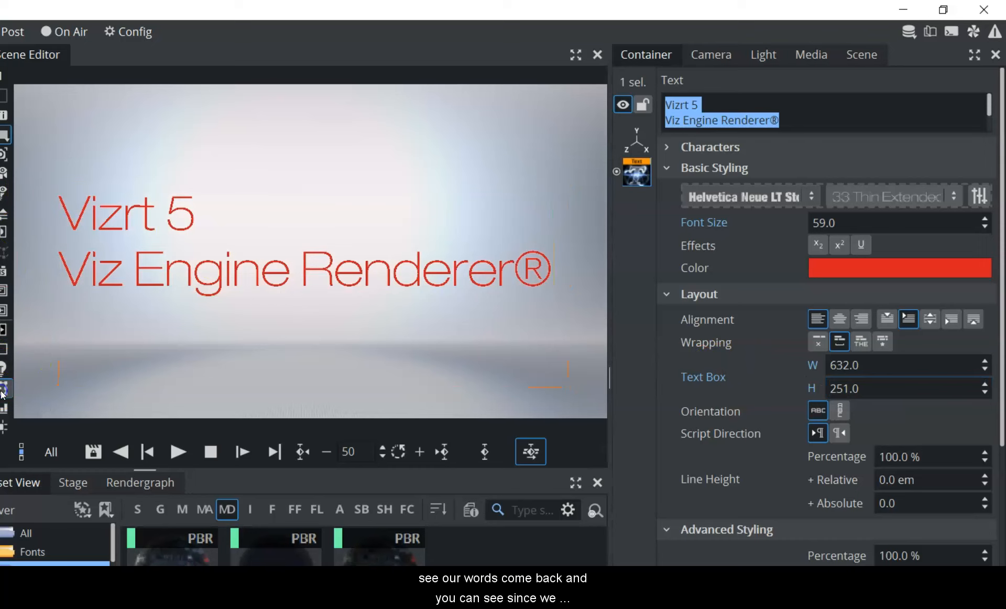
click(3, 394)
mouse_move(897, 397)
mouse_down()
mouse_move(886, 388)
mouse_move(905, 386)
mouse_move(882, 393)
mouse_up()
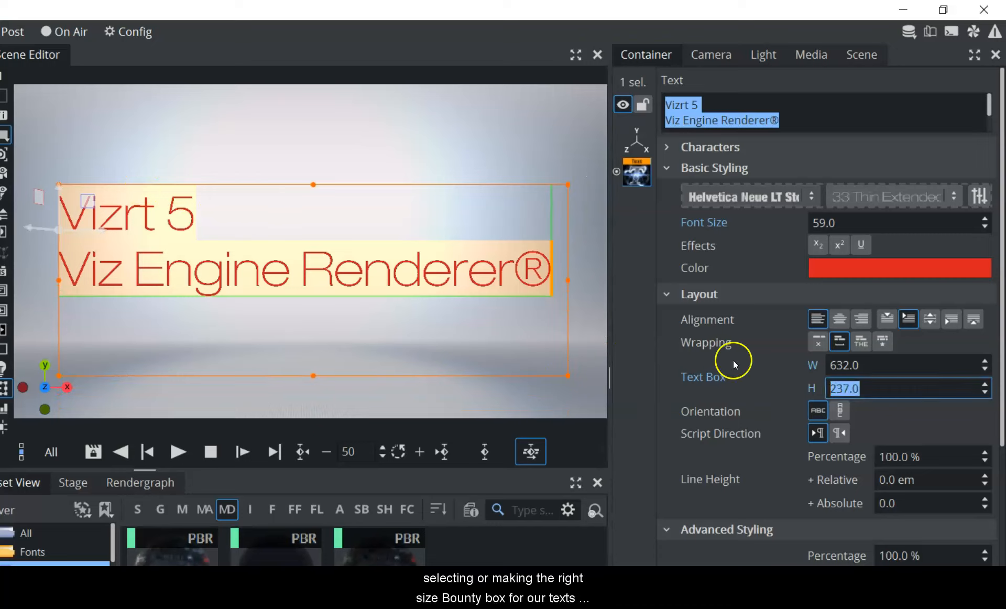
Try the vertical text orientation and return the text to horizontal
scroll(774, 360, down, 2)
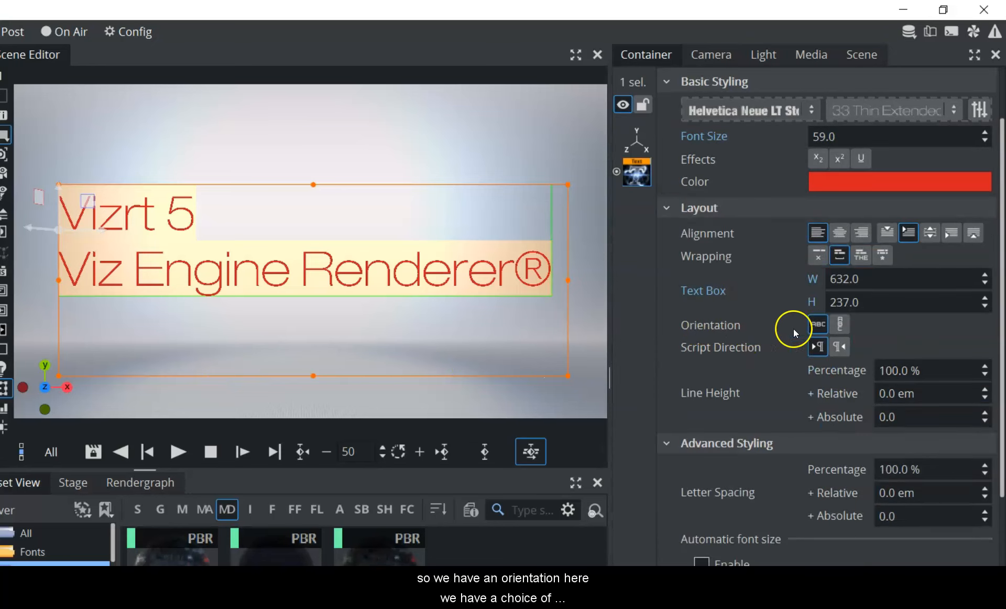
click(841, 324)
click(818, 327)
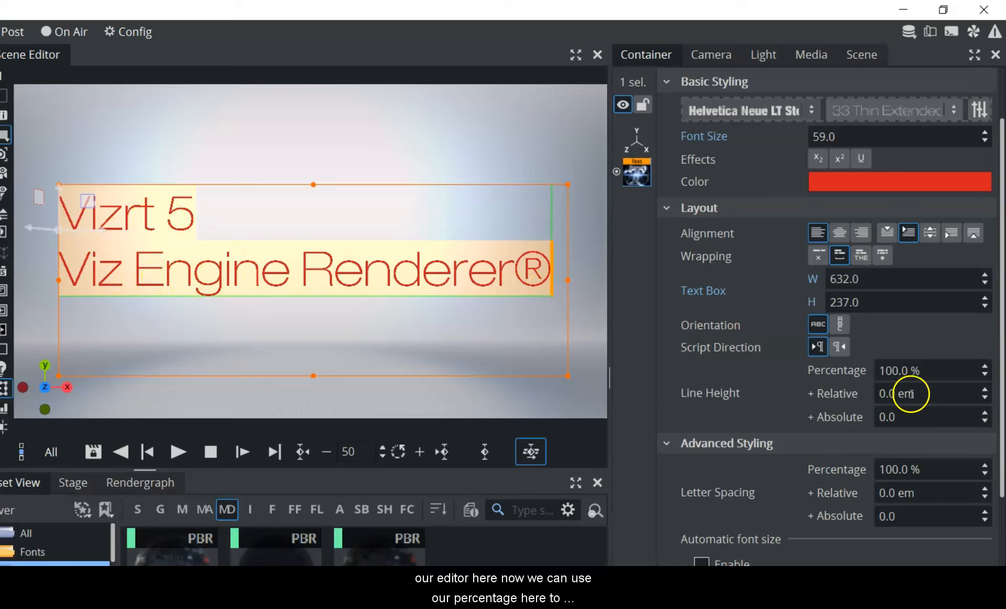
Set the text's line height to 39% with an absolute addition of 41.0
mouse_move(928, 373)
mouse_down()
mouse_move(914, 373)
mouse_move(935, 371)
mouse_up()
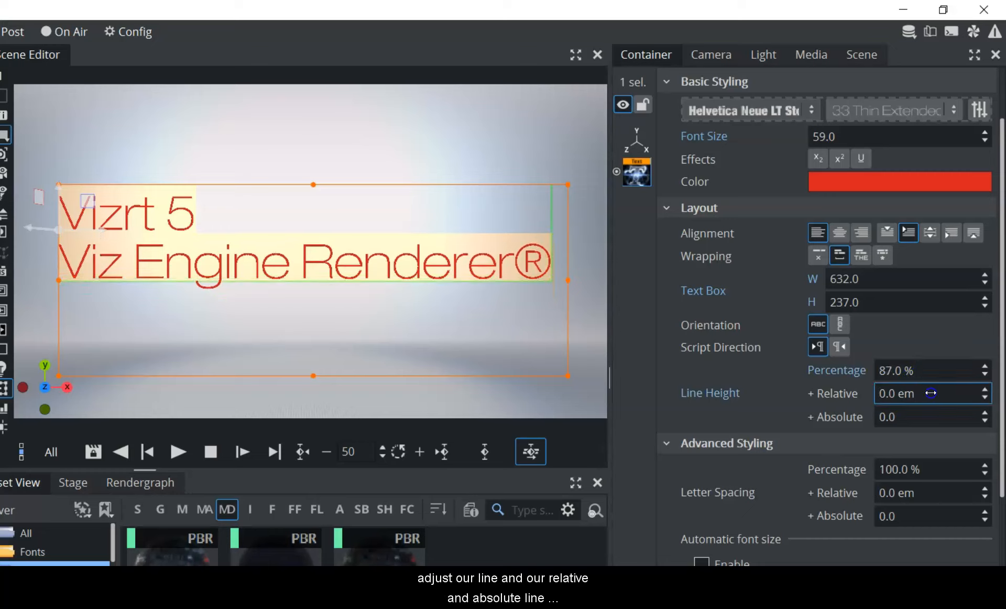
drag(874, 389, 904, 416)
drag(910, 370, 868, 370)
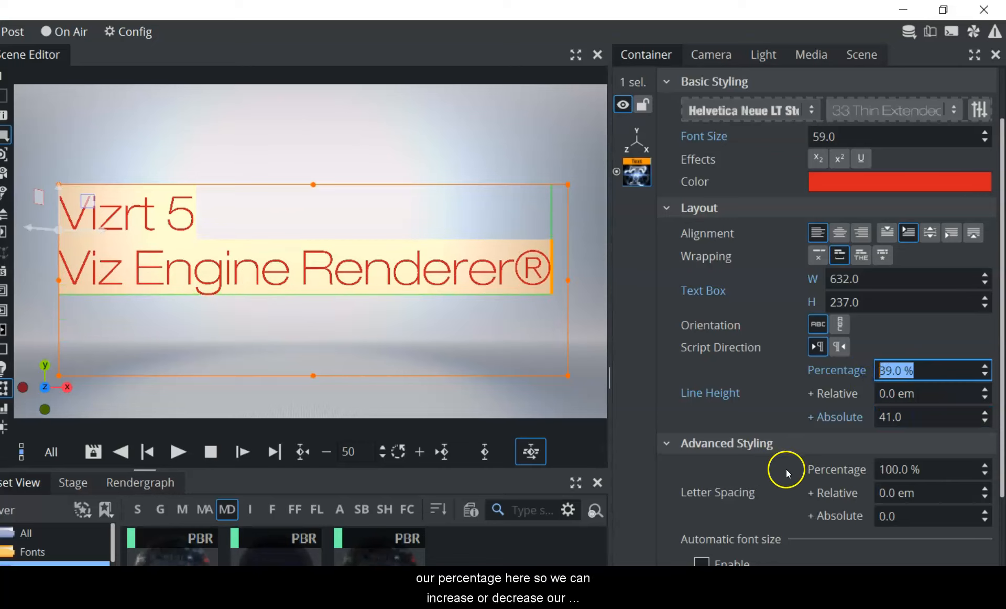
Set the text's letter spacing to 99% with a relative addition of 0.2 em
drag(963, 469, 895, 558)
click(920, 492)
text(5)
key(Return)
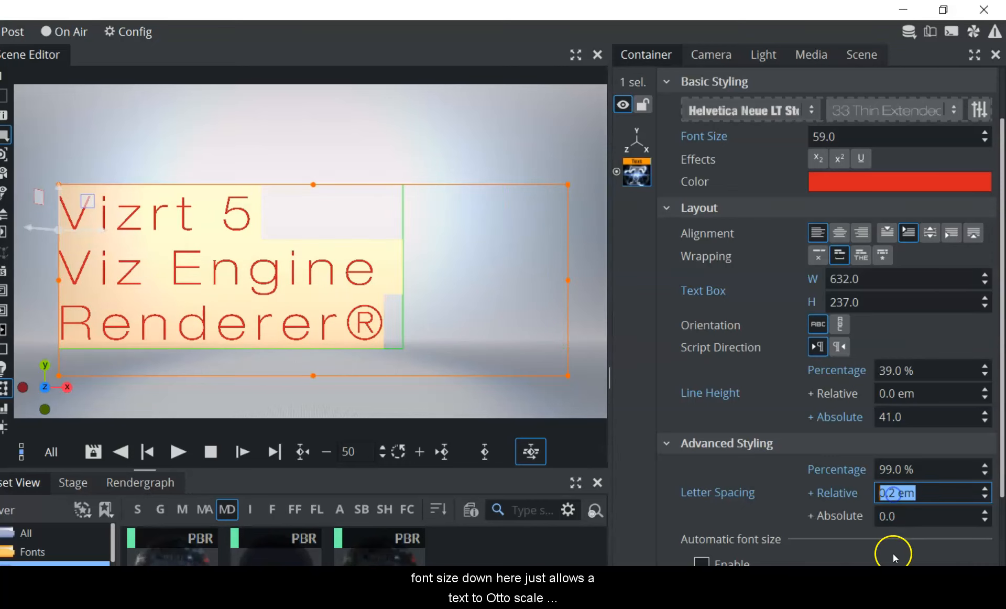
Enable automatic font size for the text with a minimum of 5.0 and a maximum of 71.0
scroll(895, 555, down, 4)
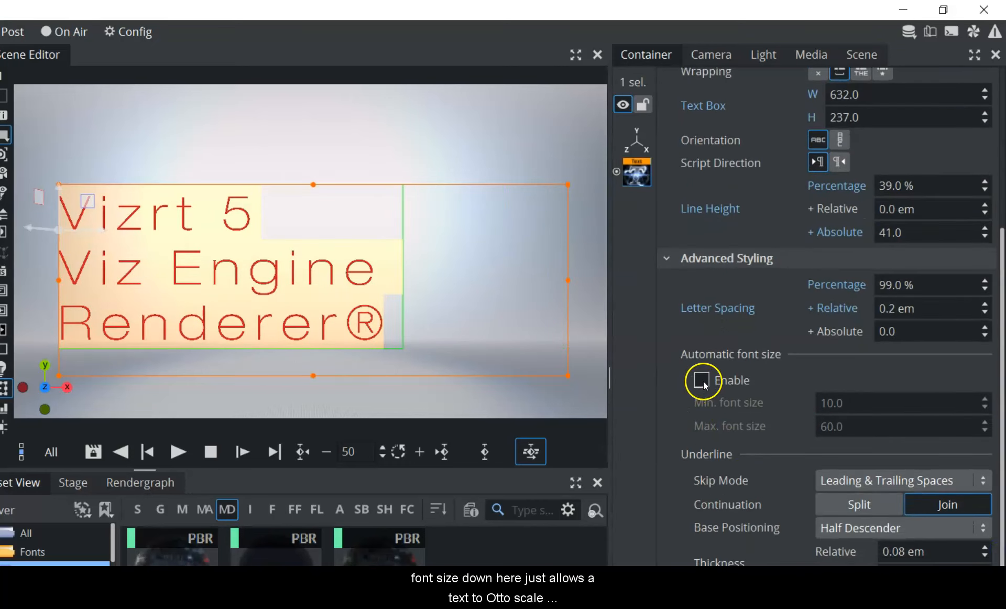
click(702, 381)
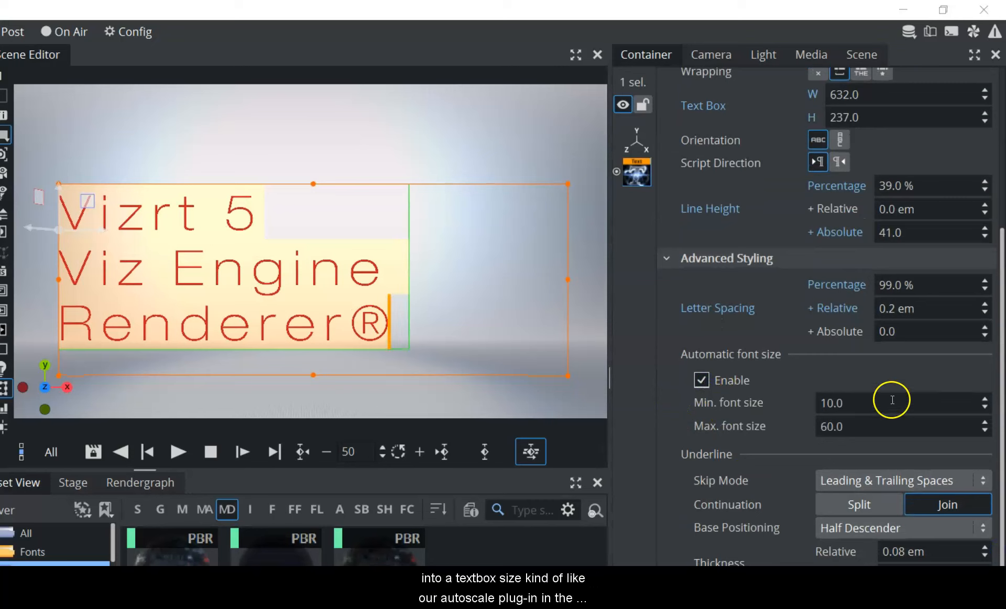
click(863, 406)
drag(870, 404, 848, 431)
Underline the text and set the underline thickness to 0.2 em relative and 1.0 absolute
drag(1001, 338, 988, 549)
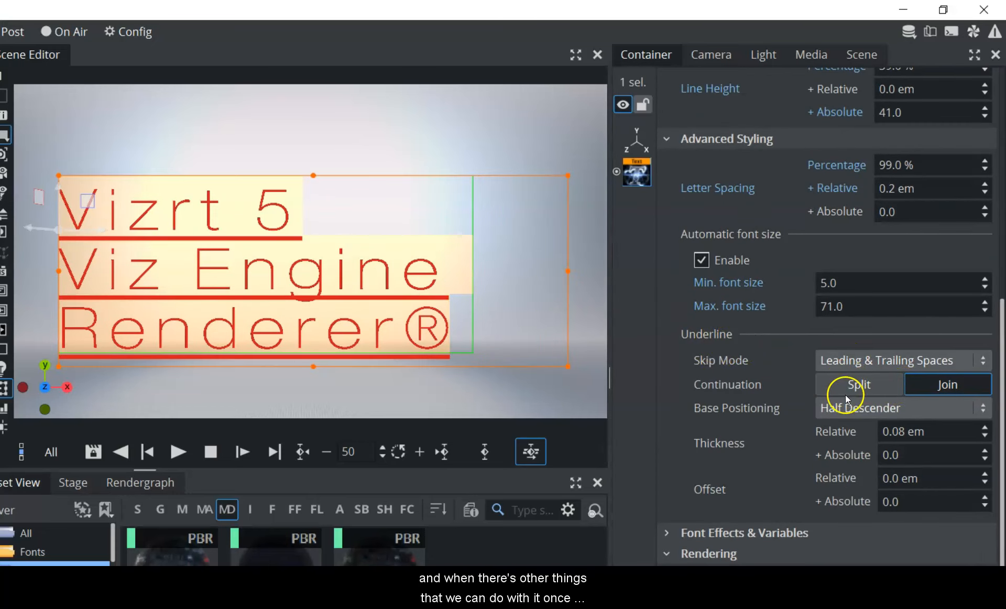
mouse_move(886, 431)
mouse_down()
mouse_move(903, 431)
mouse_move(880, 430)
mouse_up()
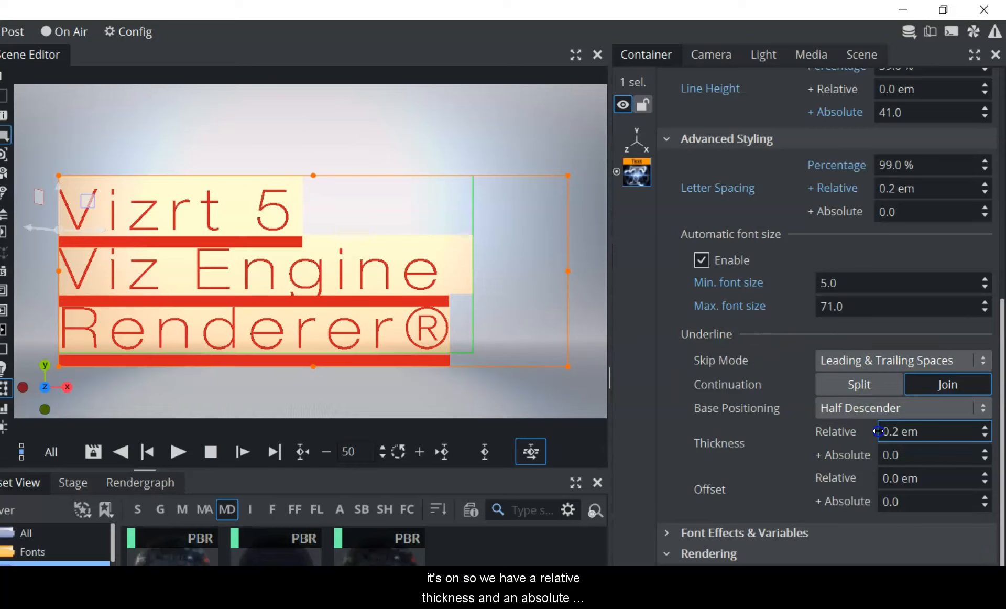
drag(921, 453, 921, 454)
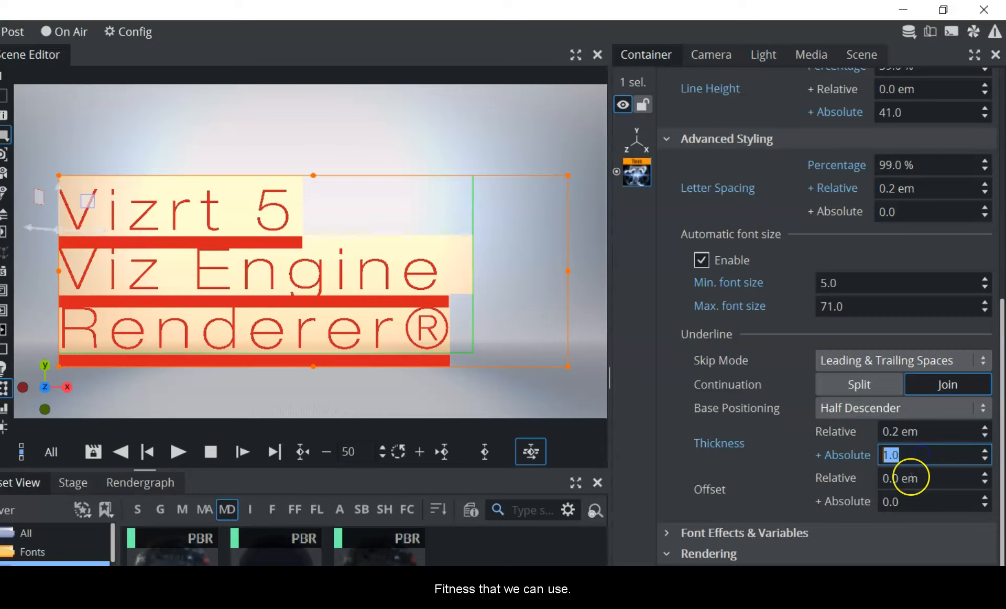
Check the underline skip modes, try Split continuation and return to Join, and turn the text's underline off
click(867, 364)
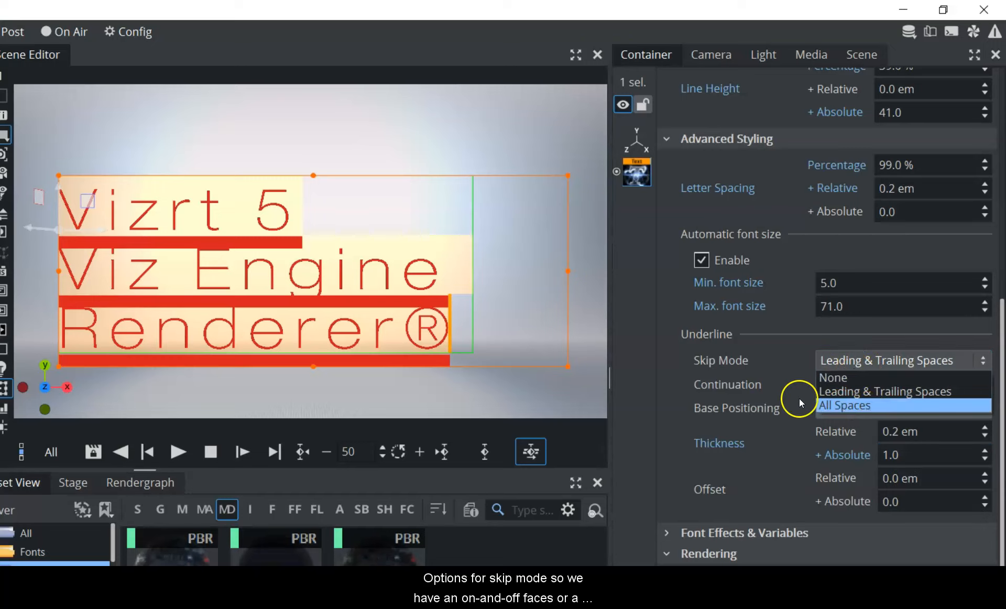
click(762, 374)
click(857, 383)
click(934, 385)
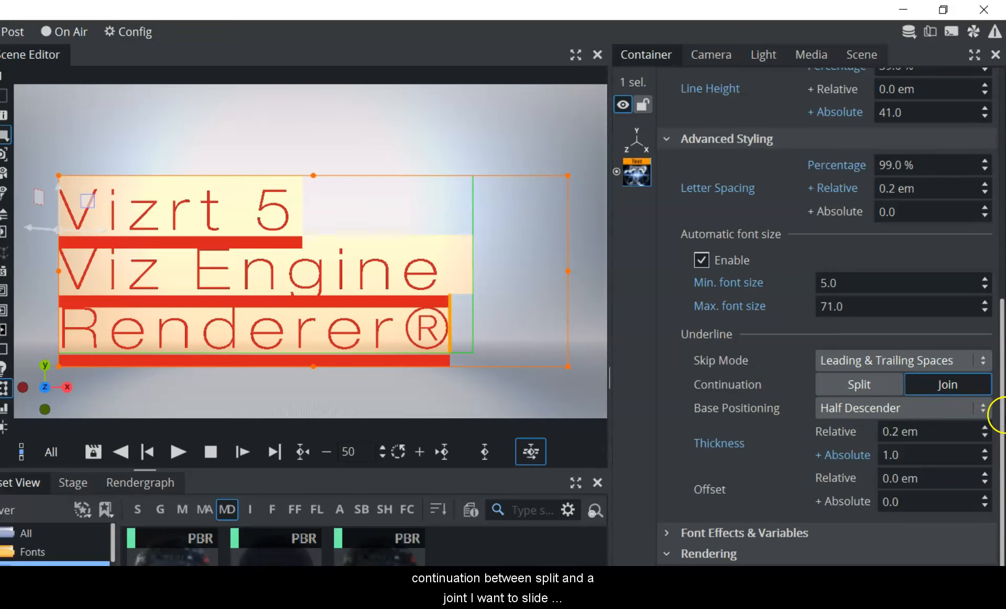
drag(999, 410, 1002, 226)
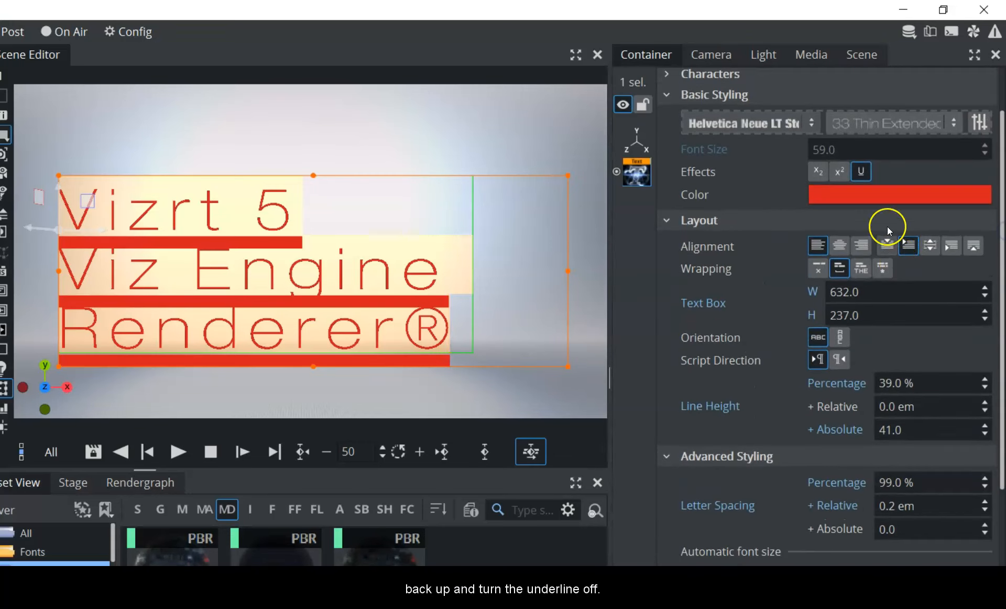
click(870, 179)
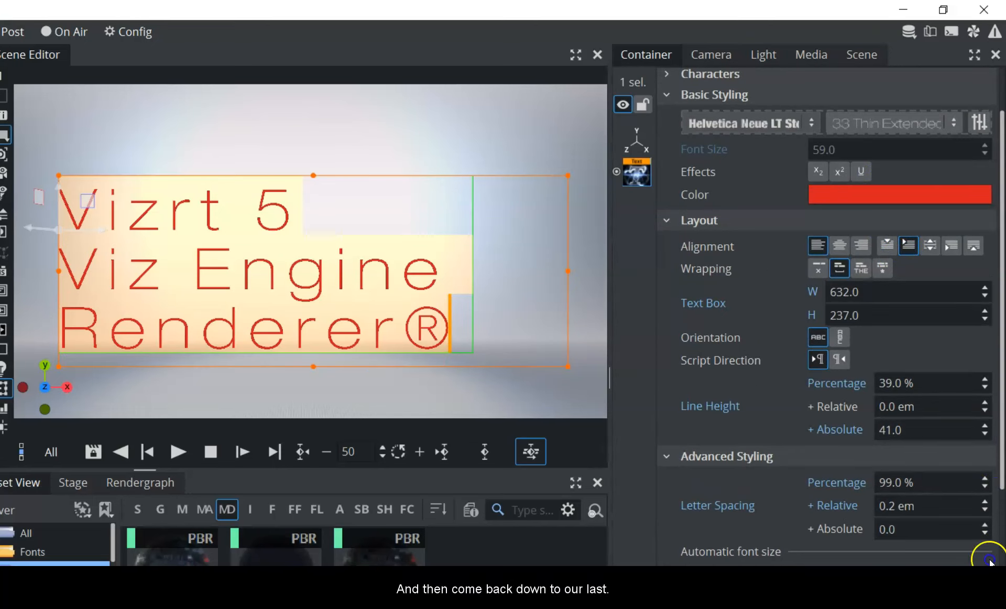
Compare the Geometry and Razor rendering methods on the text, ending on Razor
scroll(989, 476, down, 6)
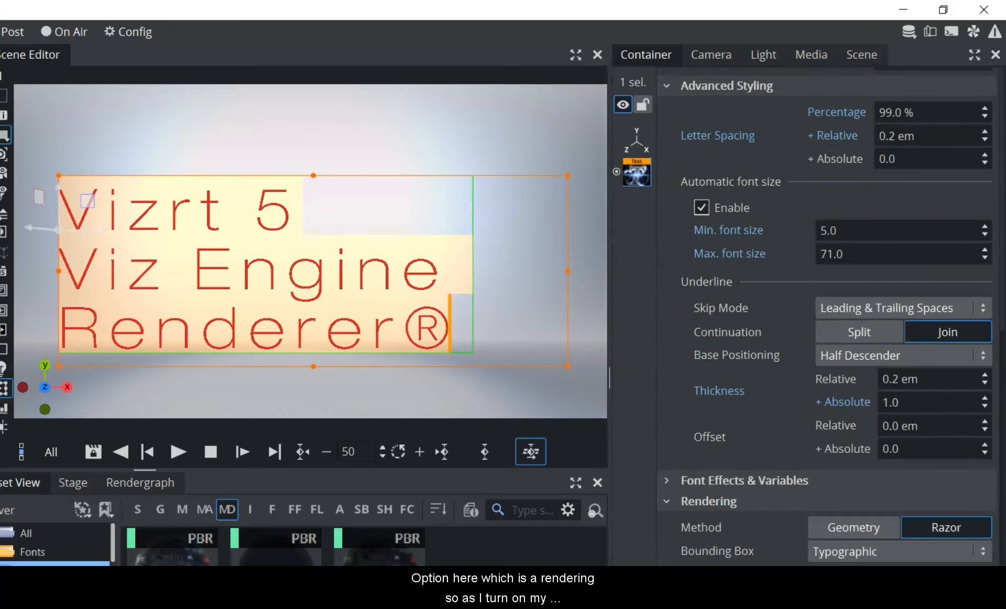
click(677, 507)
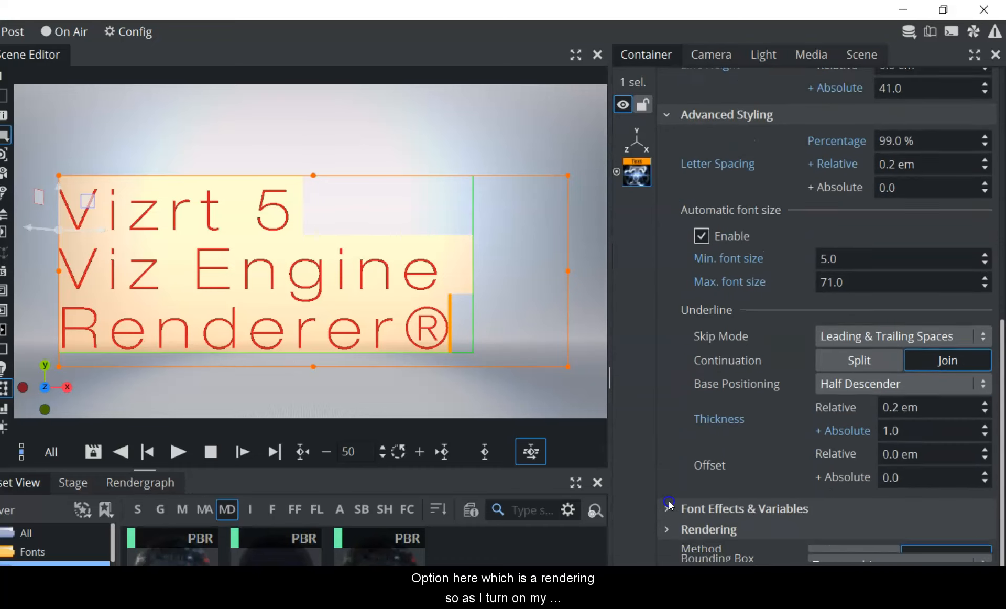
click(671, 551)
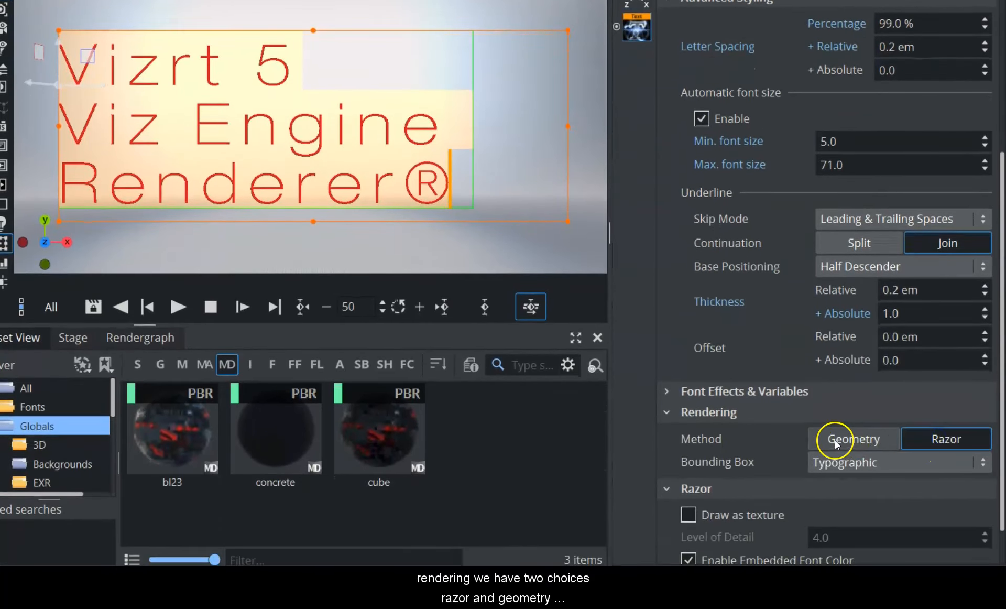
click(836, 443)
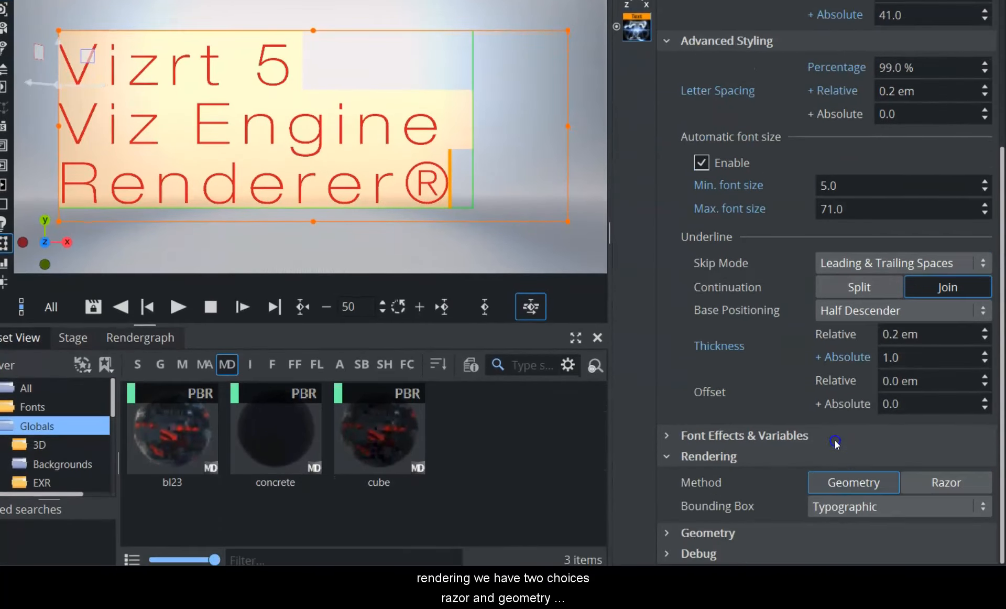
click(938, 483)
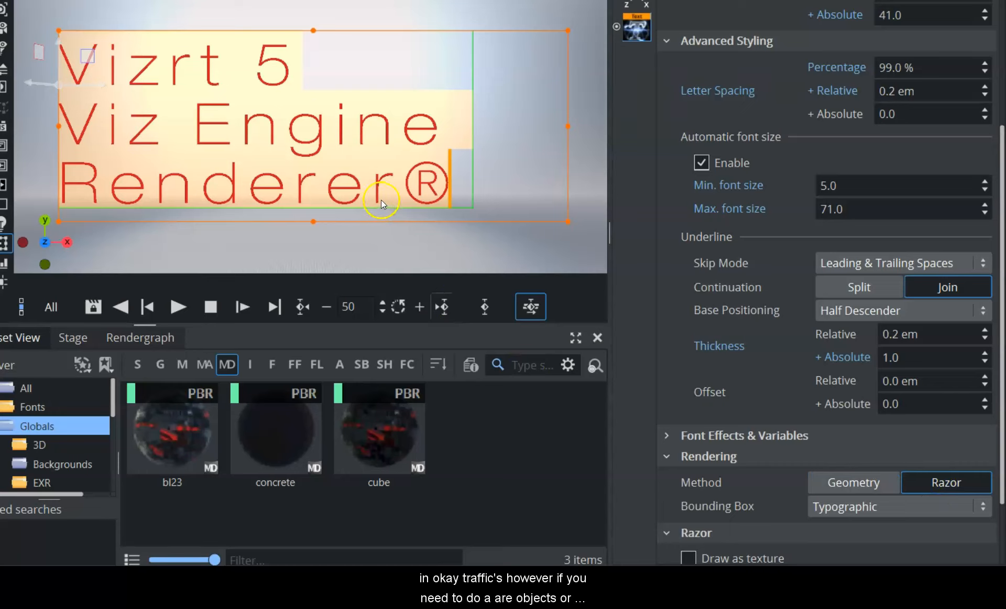
click(838, 486)
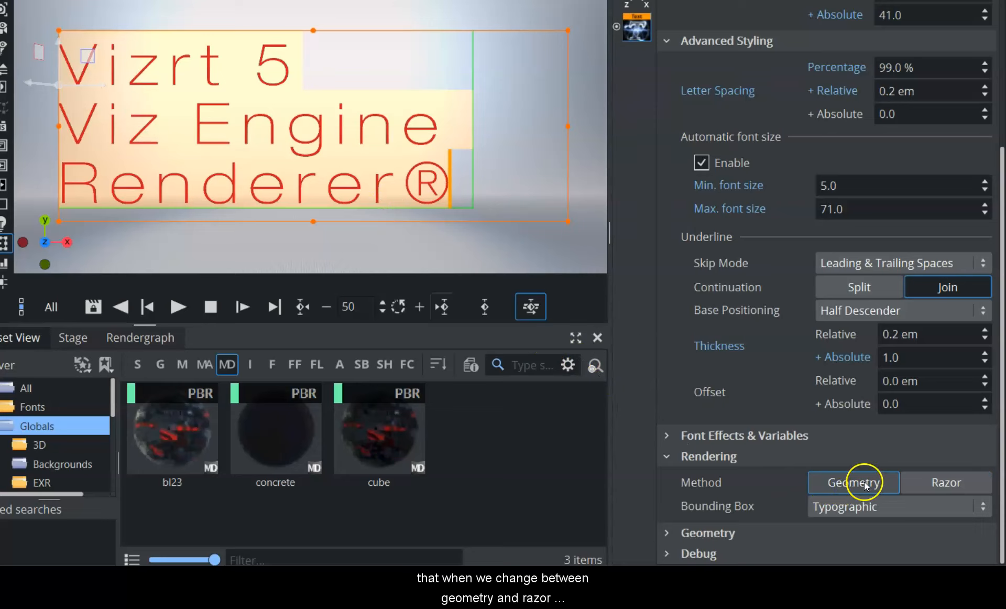
click(940, 482)
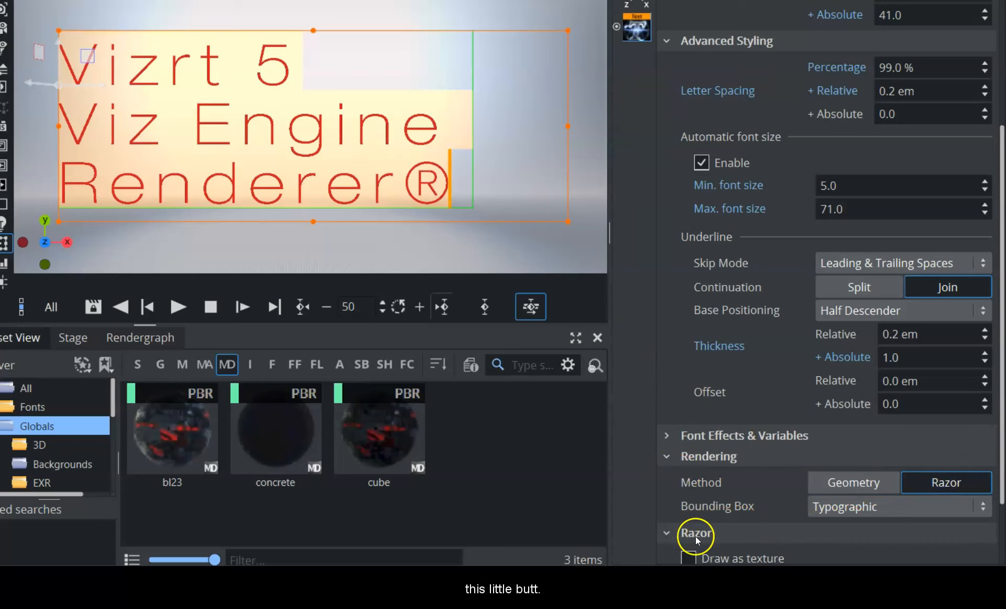
Try the Razor option for drawing the text as a texture and turn it off again
scroll(754, 532, down, 3)
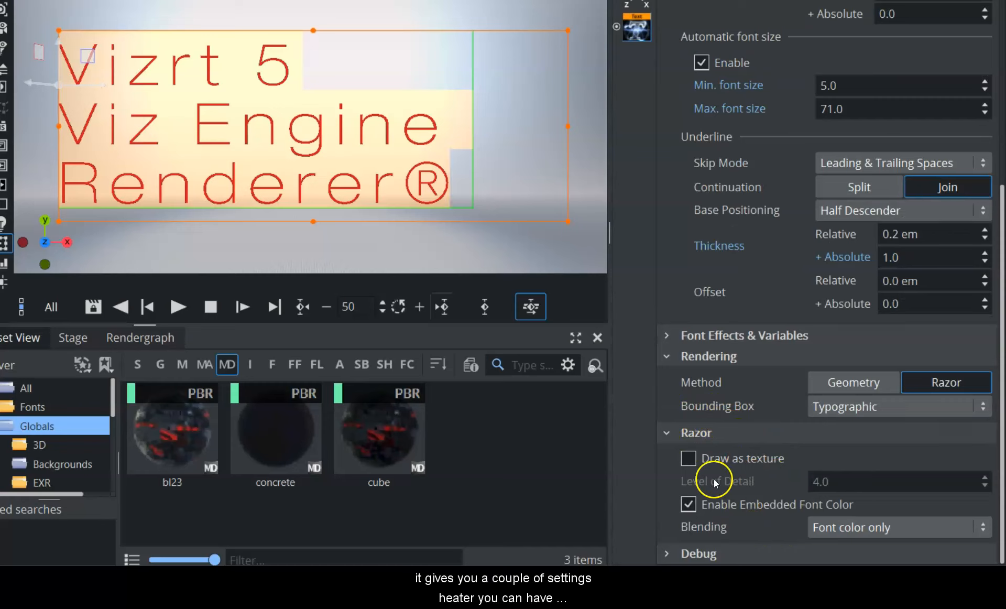
click(688, 458)
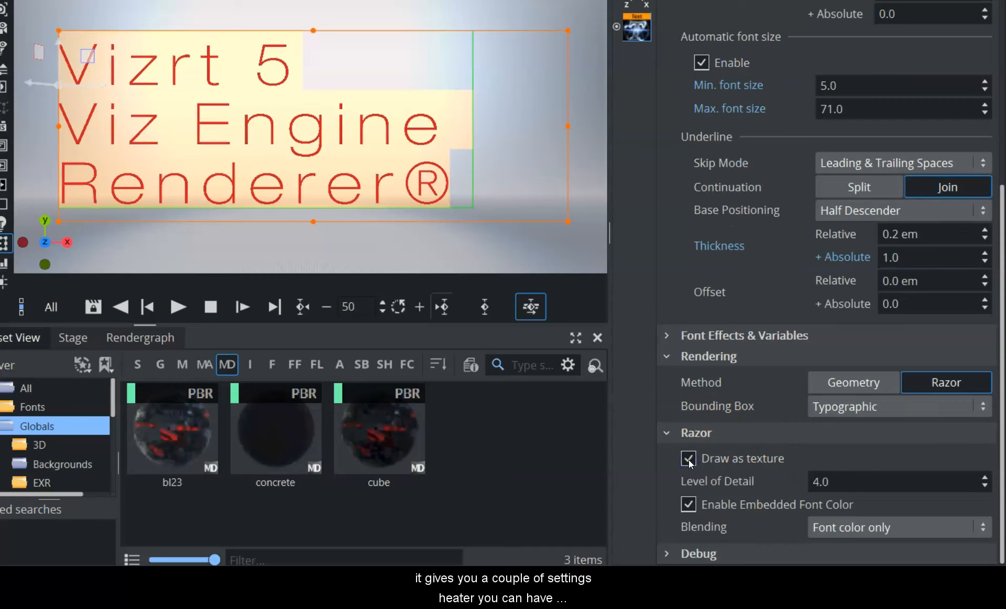
click(688, 459)
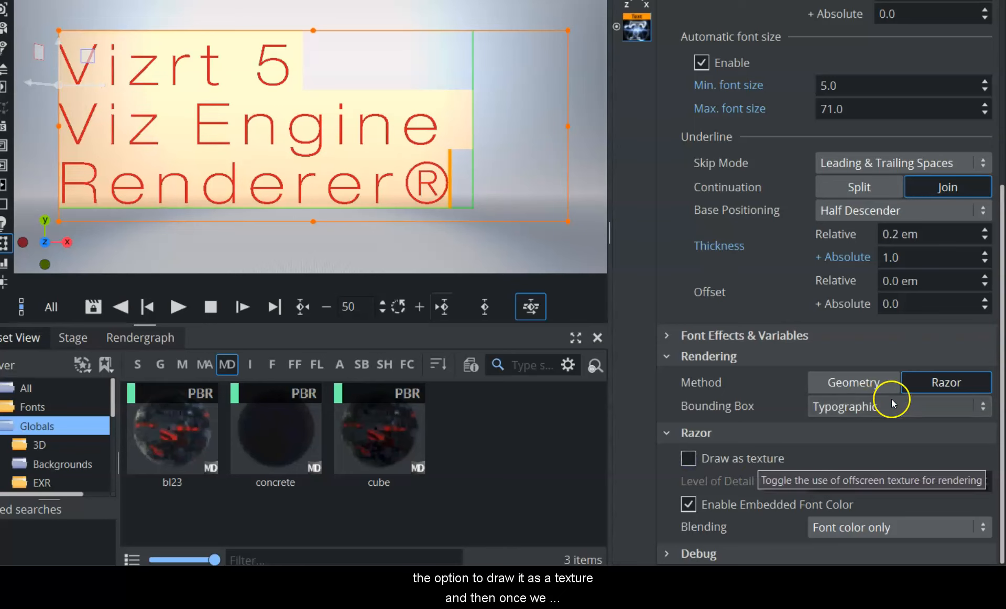
Render the text as Geometry and enable extrusion, using the last extrusion type and a depth of 6.1
click(844, 382)
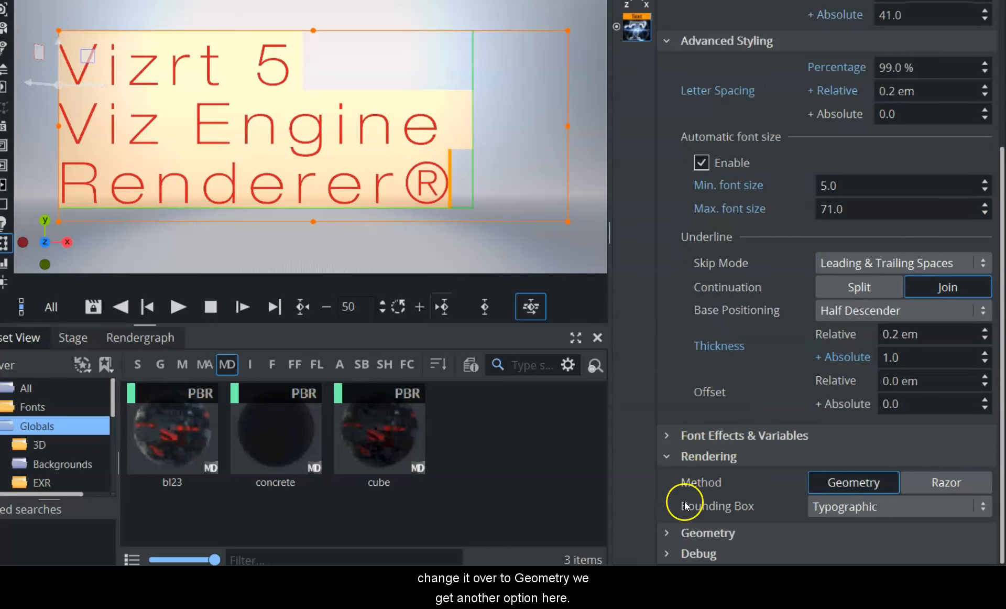
click(665, 533)
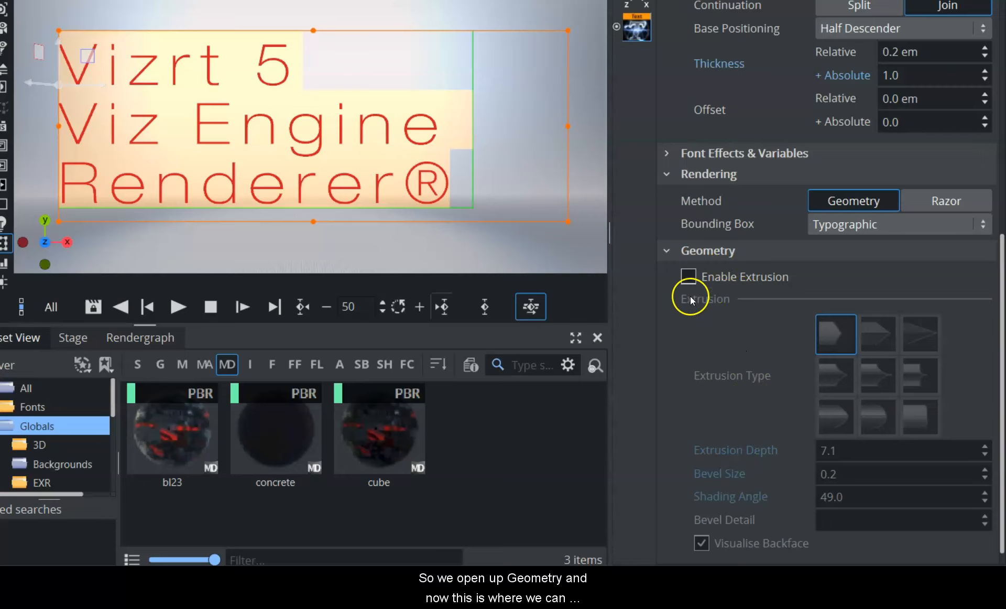
click(688, 276)
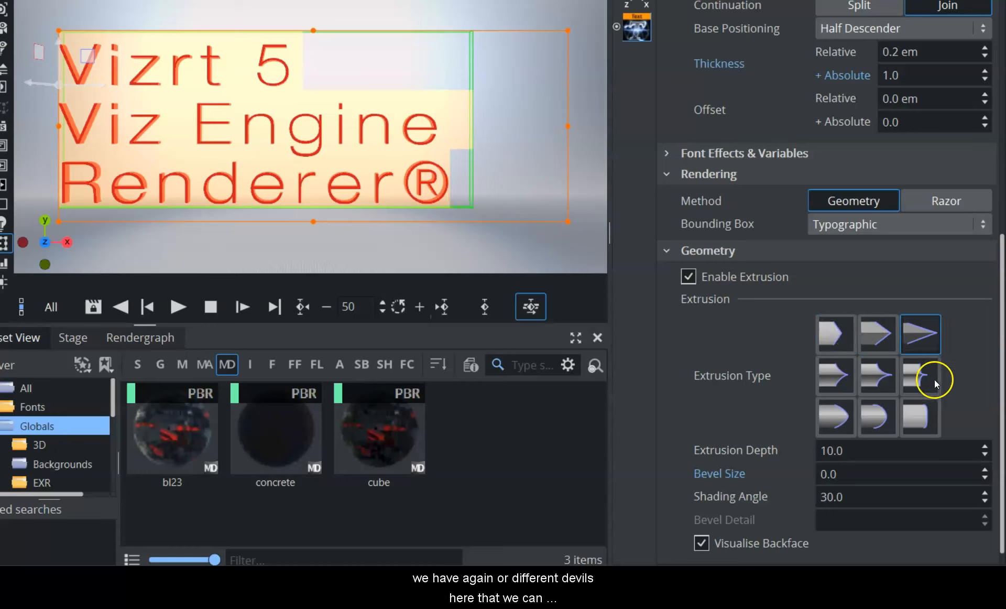
click(919, 415)
drag(868, 450, 859, 452)
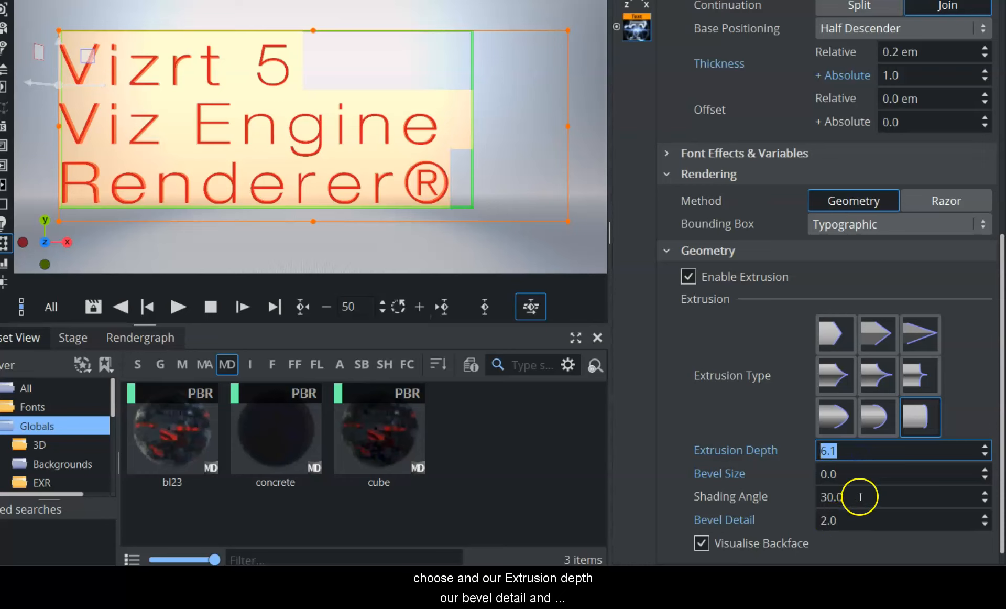
Try an ultra light font style on the text and settle on the heavier 53 Extended style
scroll(1000, 384, up, 10)
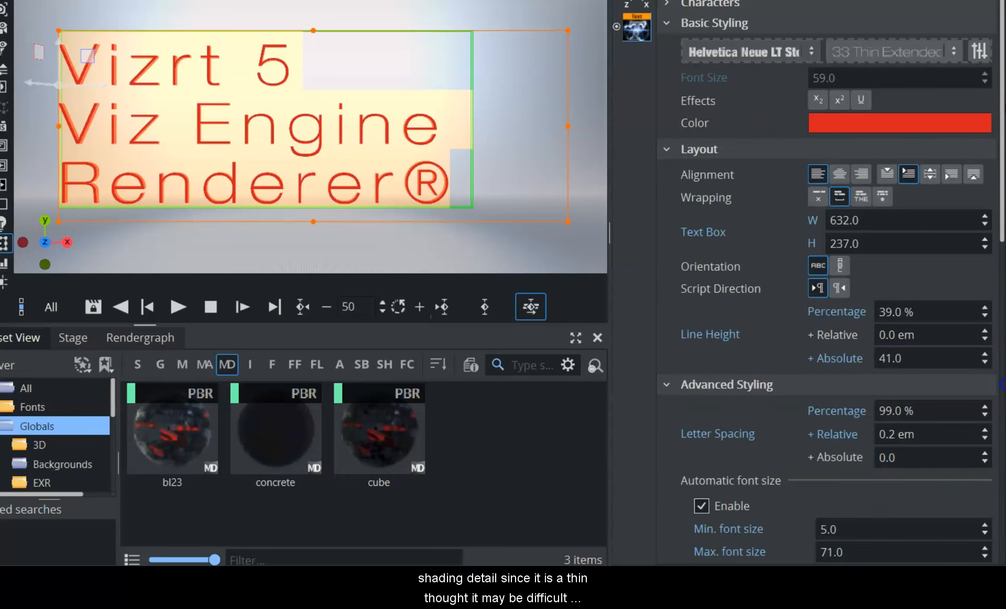
click(954, 54)
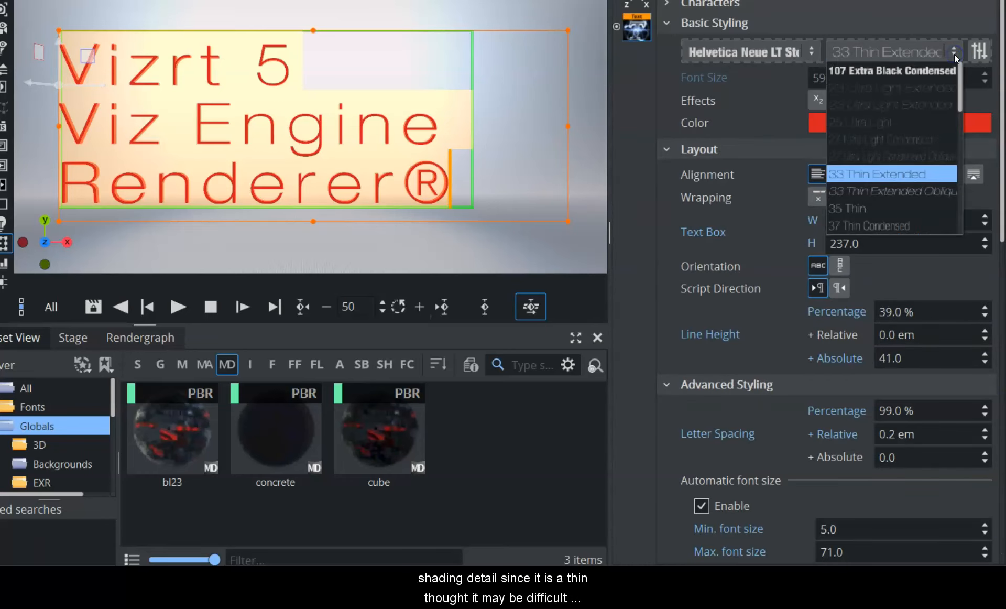
click(906, 93)
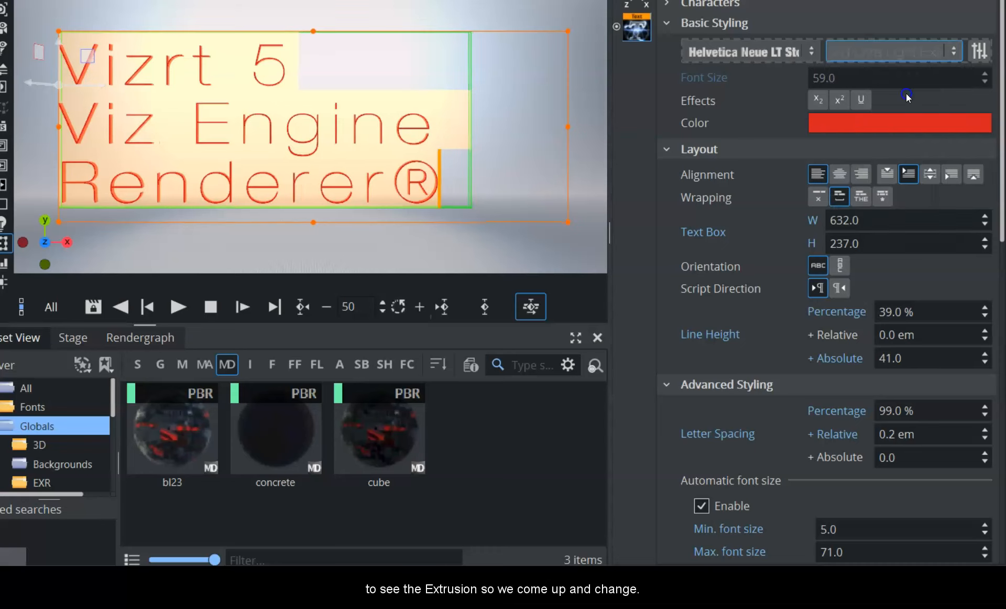
click(954, 52)
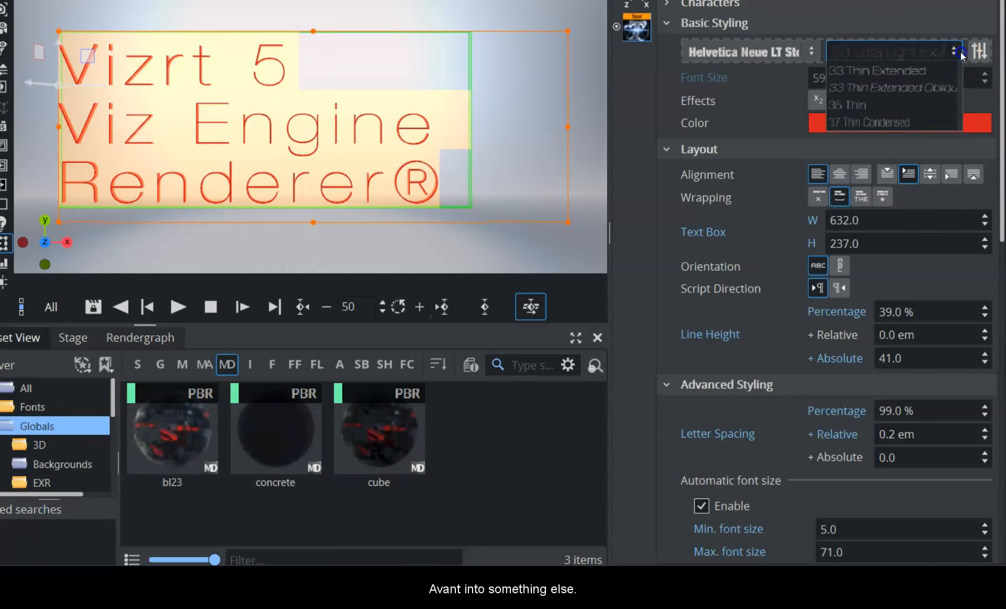
click(880, 174)
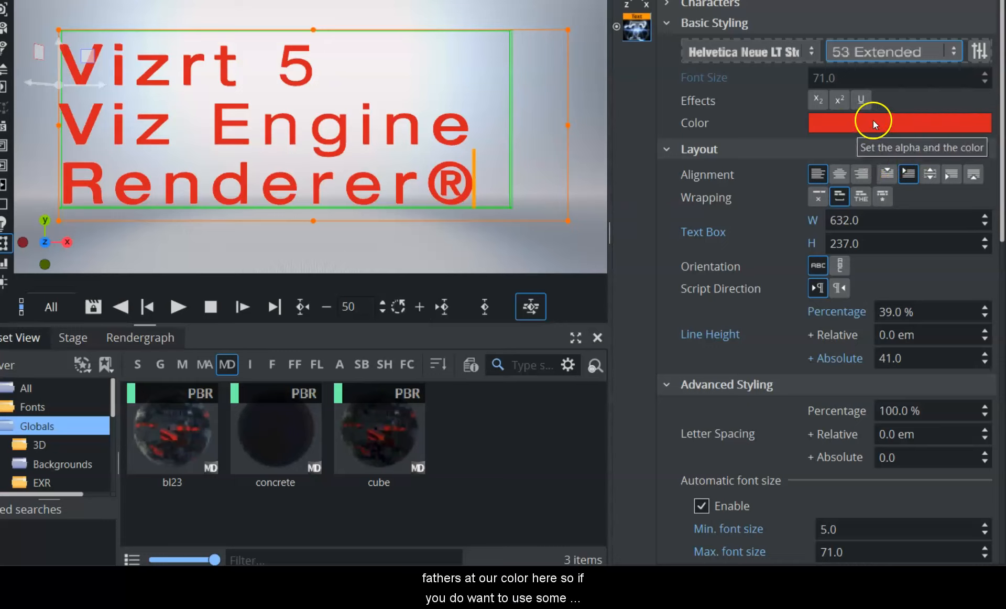
Look through the advanced materials and apply the concrete PBR material to the TEXT container in the scene tree
click(205, 372)
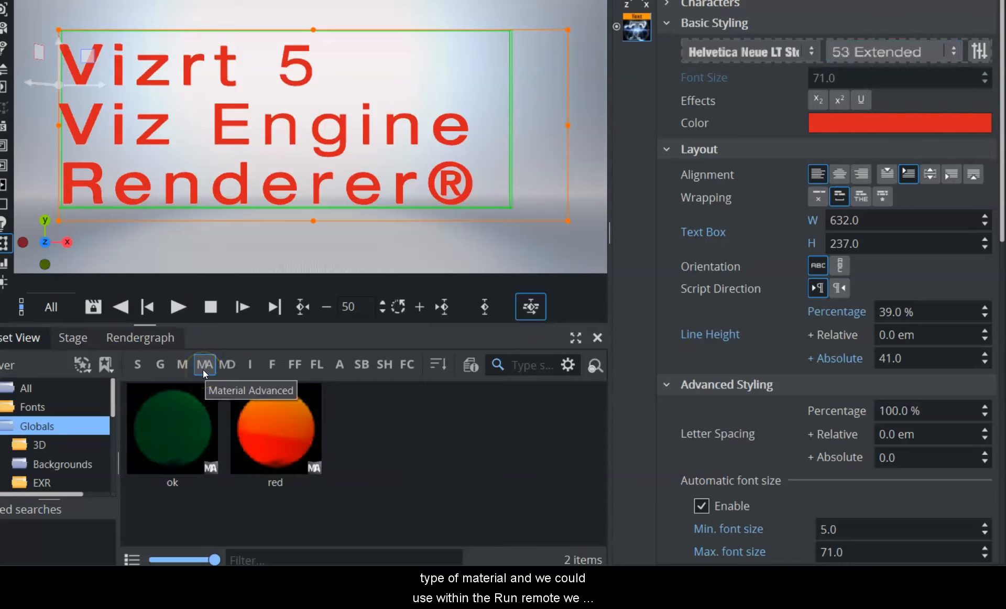
click(271, 433)
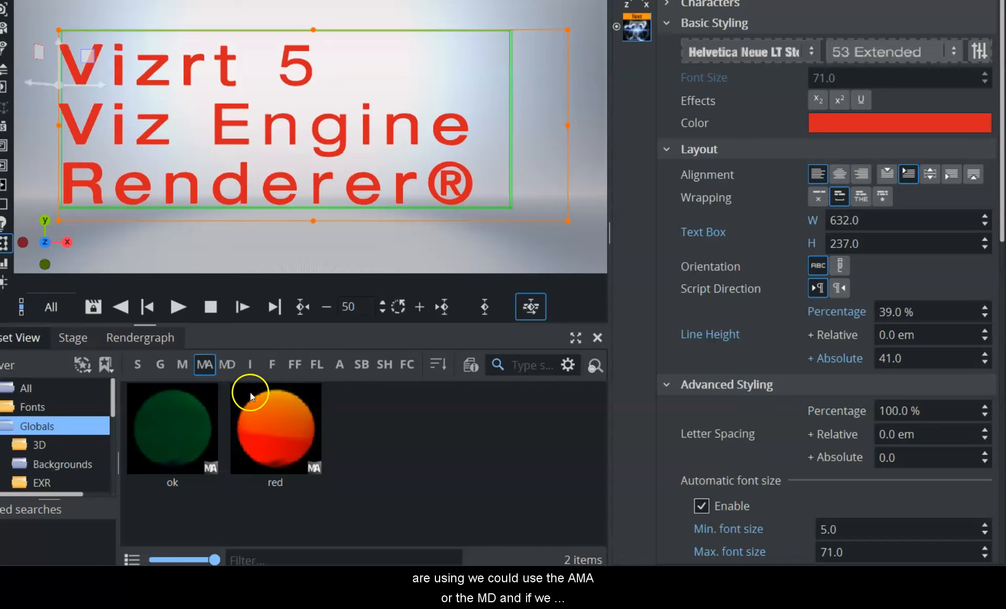
click(227, 364)
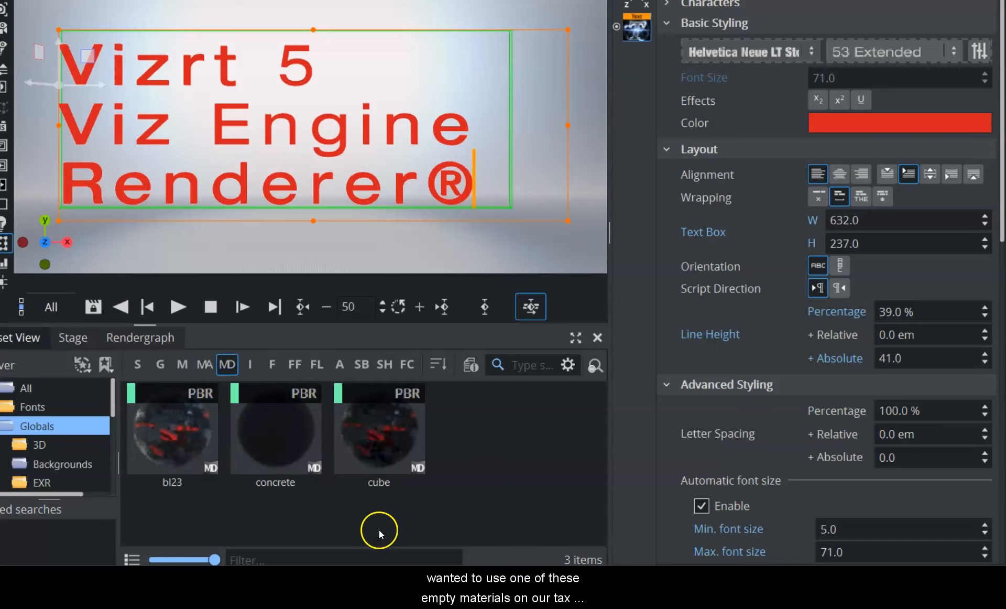
drag(275, 442, 111, 92)
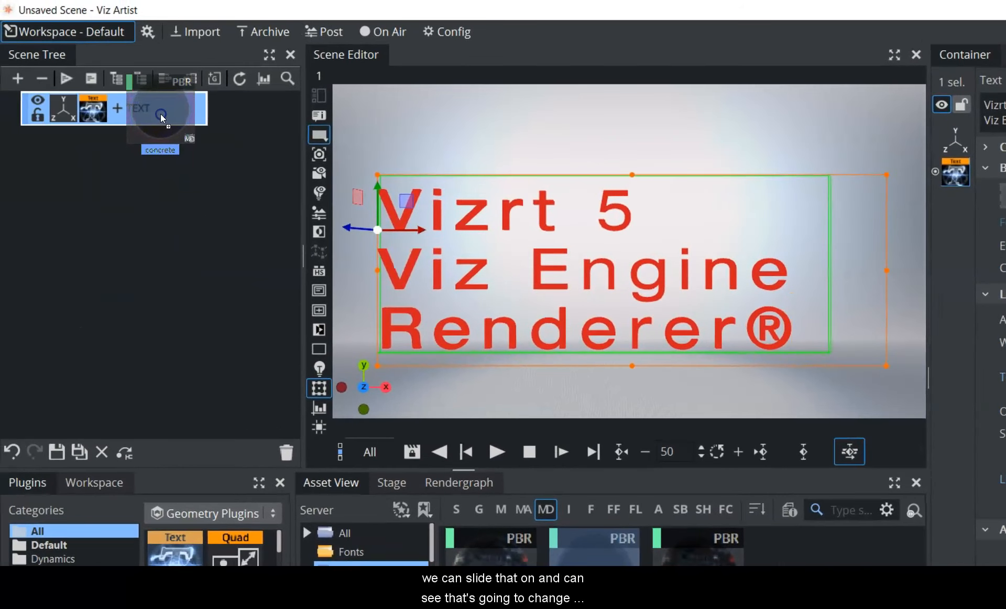
Drop the concrete material on the TEXT container, try adjusting the text's base color with it applied, and remove the material again
drag(160, 114, 160, 114)
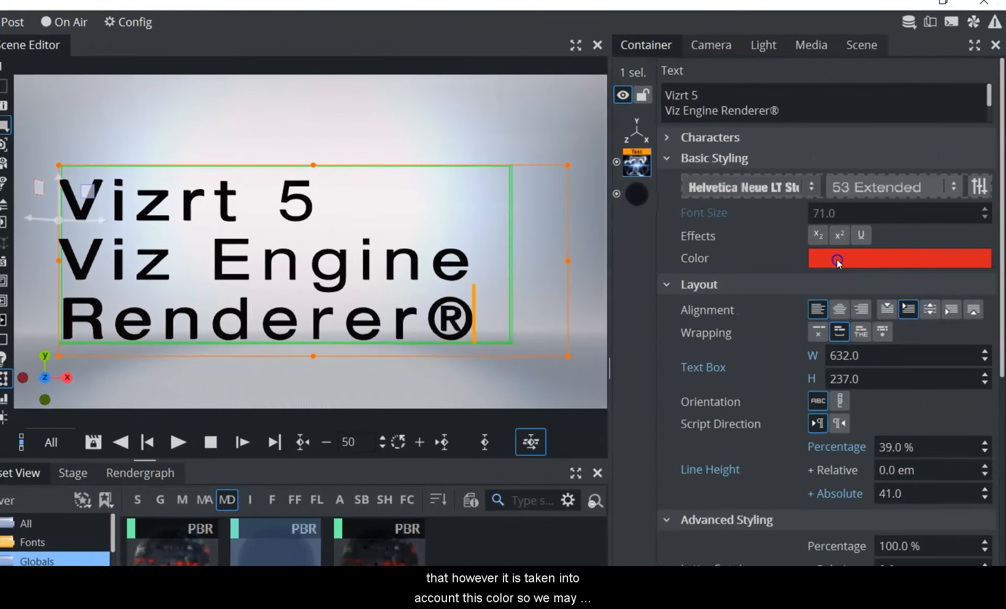
click(836, 259)
drag(858, 328, 970, 313)
click(760, 223)
click(223, 246)
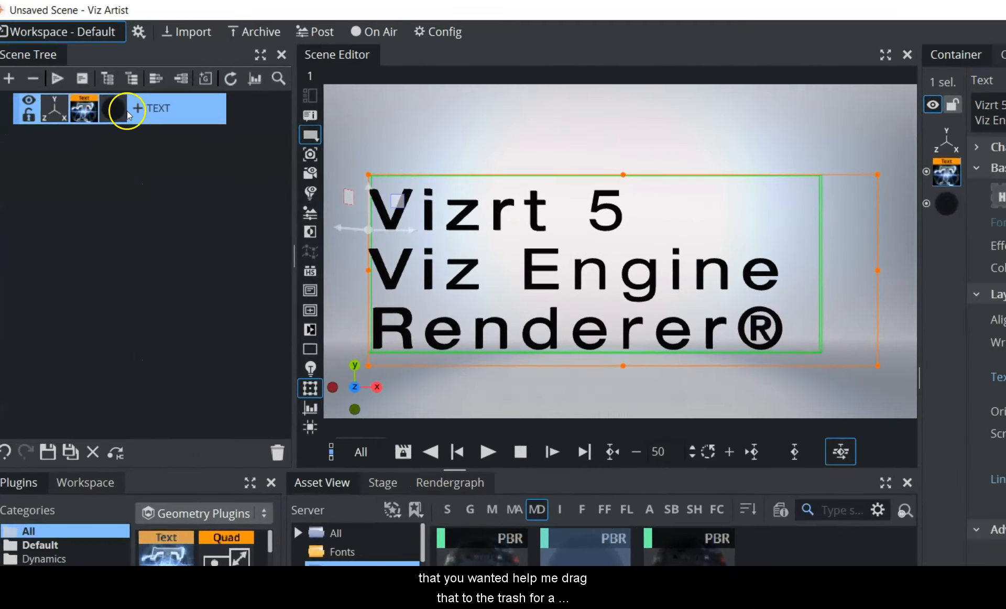
drag(127, 110, 287, 451)
Select only the first line of text, "Vizrt 5", and color it green with a hue of 133
click(533, 210)
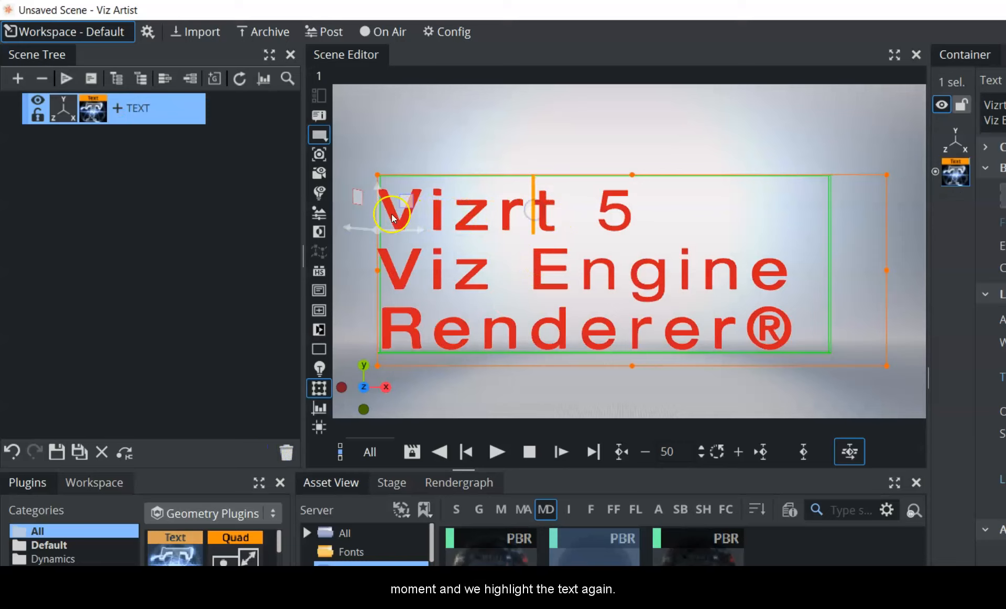
drag(392, 214, 566, 215)
drag(648, 216, 351, 215)
click(836, 270)
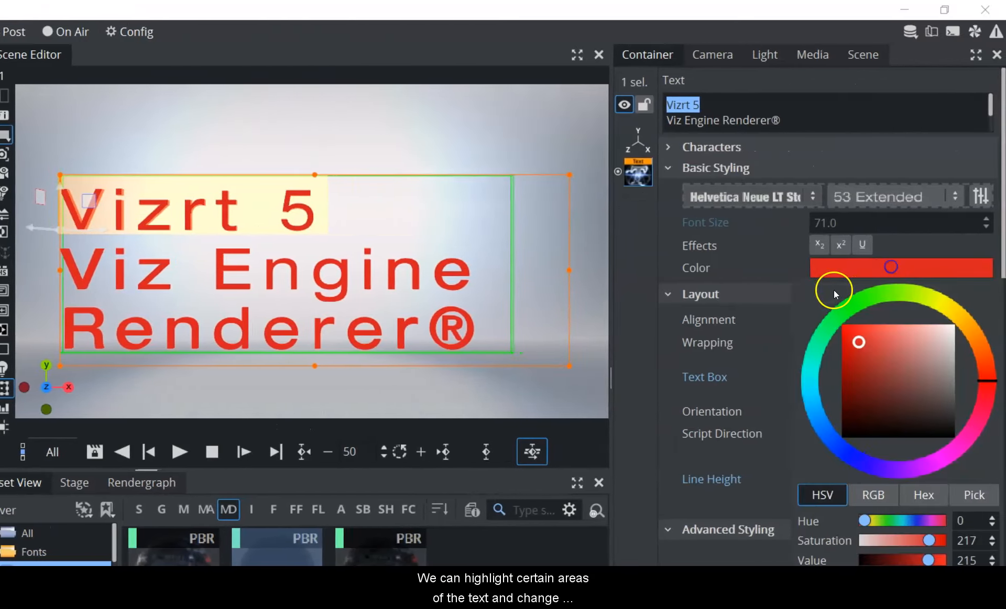
click(840, 319)
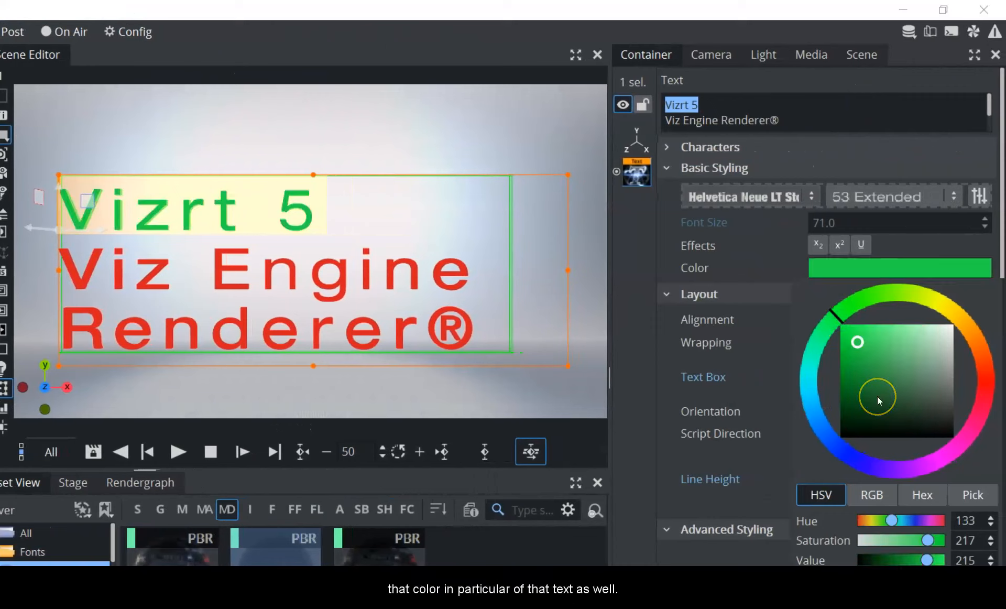
click(765, 447)
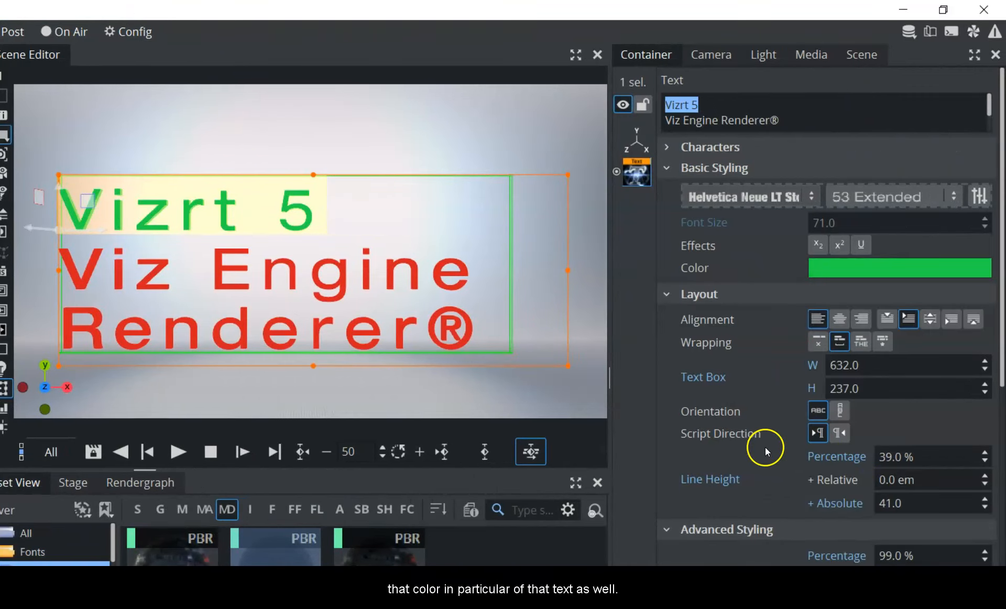